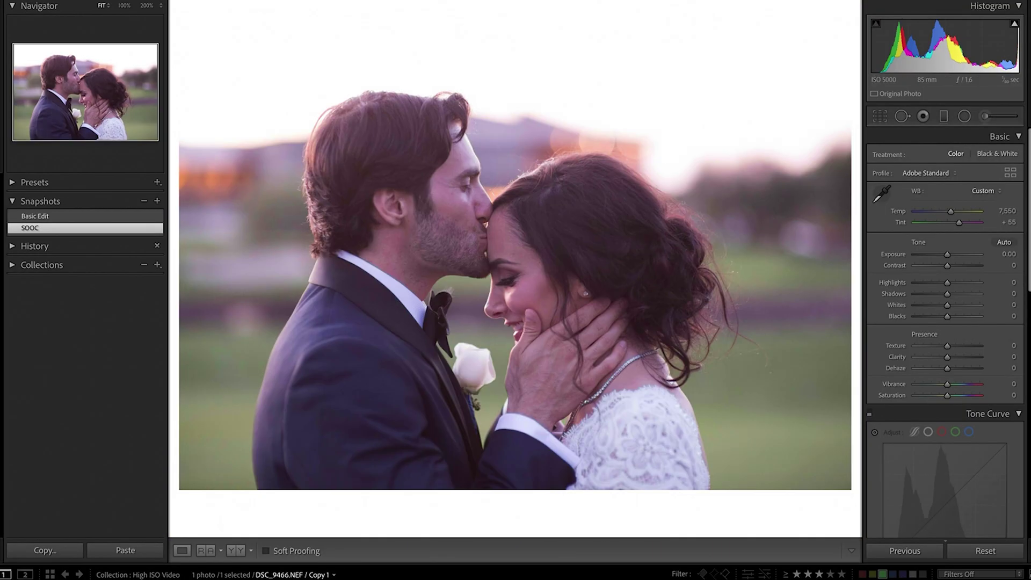
Apply the Basic Edit snapshot: temperature 8,753, tint −12, exposure +0.60, contrast +48, vibrance +12
{"action": "left_click", "coordinate": [69, 218]}
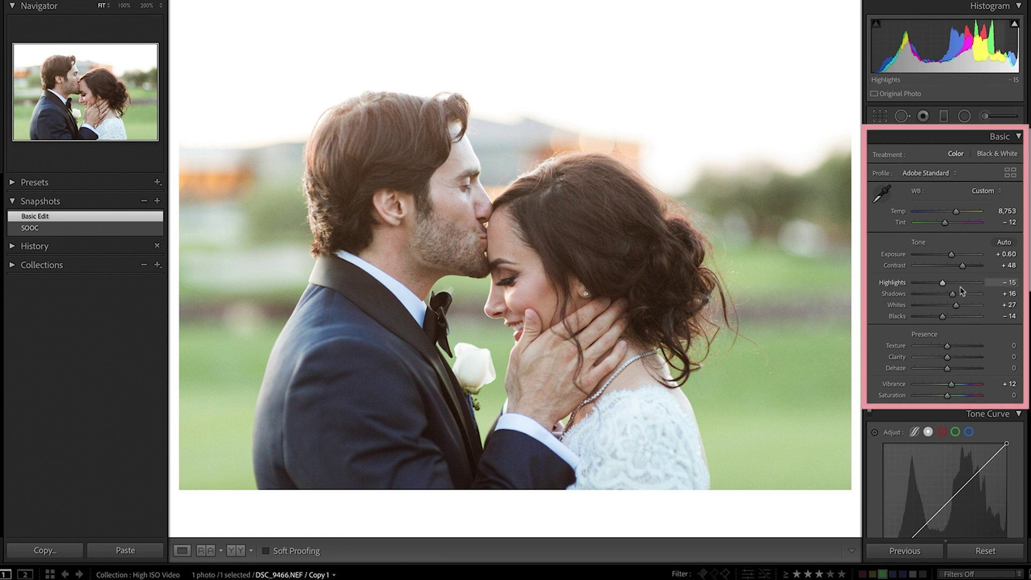
{"action": "left_click_drag", "start_coordinate": [953, 293], "coordinate": [968, 295]}
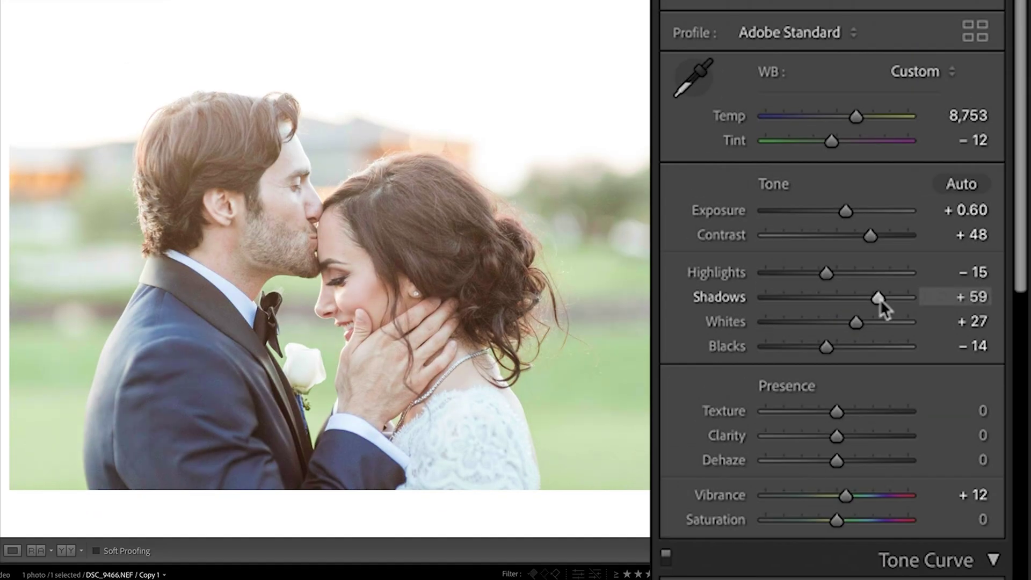
{"action": "left_click_drag", "start_coordinate": [881, 299], "coordinate": [869, 300]}
{"action": "left_click", "coordinate": [294, 354]}
{"action": "left_click_drag", "start_coordinate": [226, 359], "coordinate": [472, 218]}
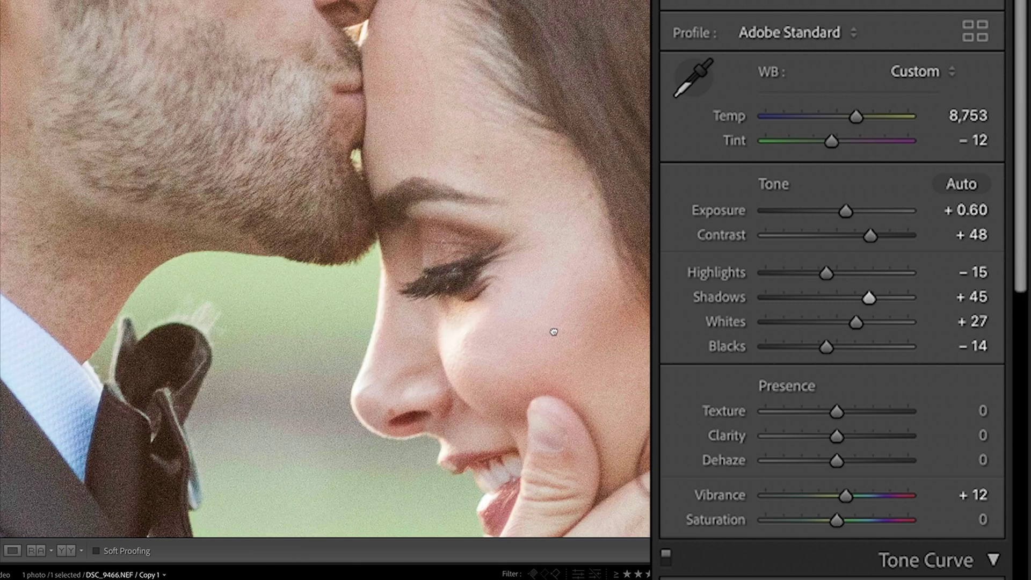
{"action": "left_click_drag", "start_coordinate": [554, 332], "coordinate": [281, 449]}
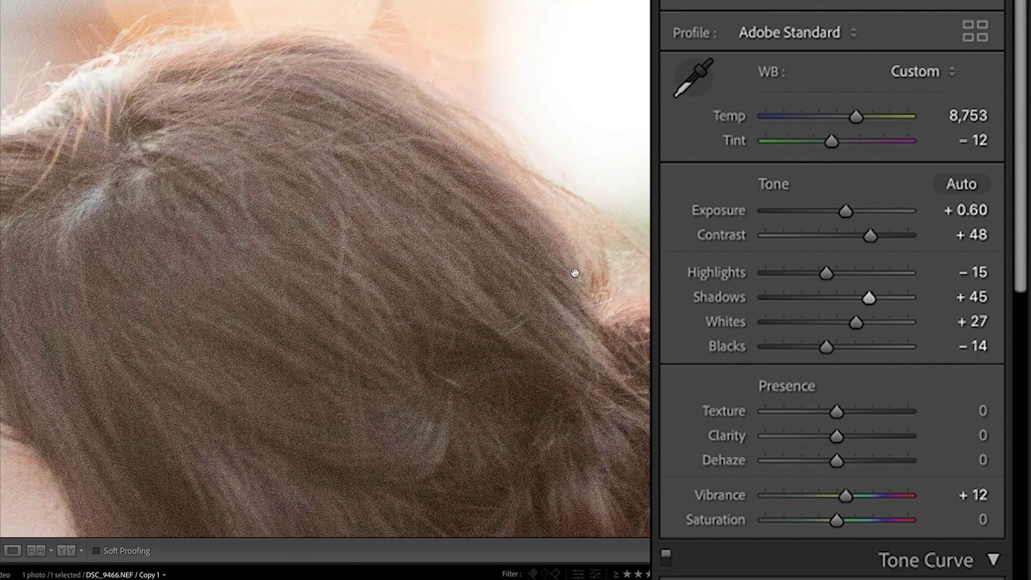
{"action": "left_click", "coordinate": [361, 371]}
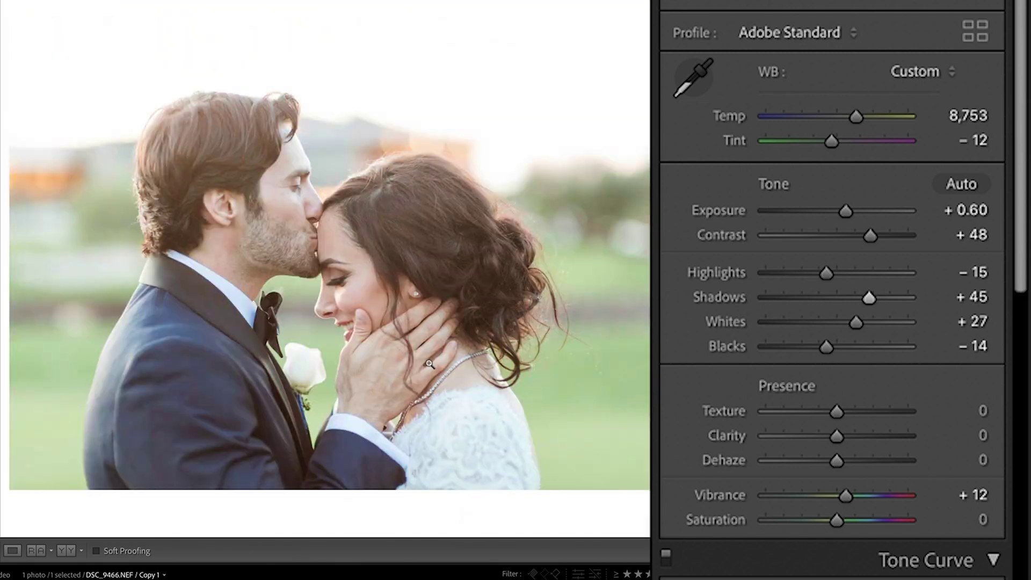
{"action": "key", "text": "ctrl+z"}
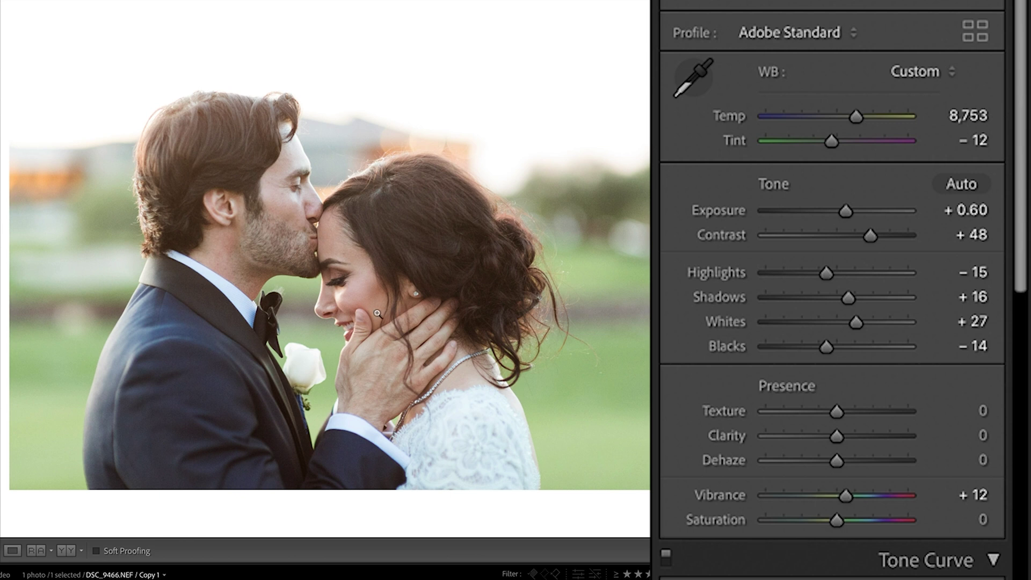
{"action": "scroll", "coordinate": [791, 417], "scroll_direction": "down", "scroll_amount": 9}
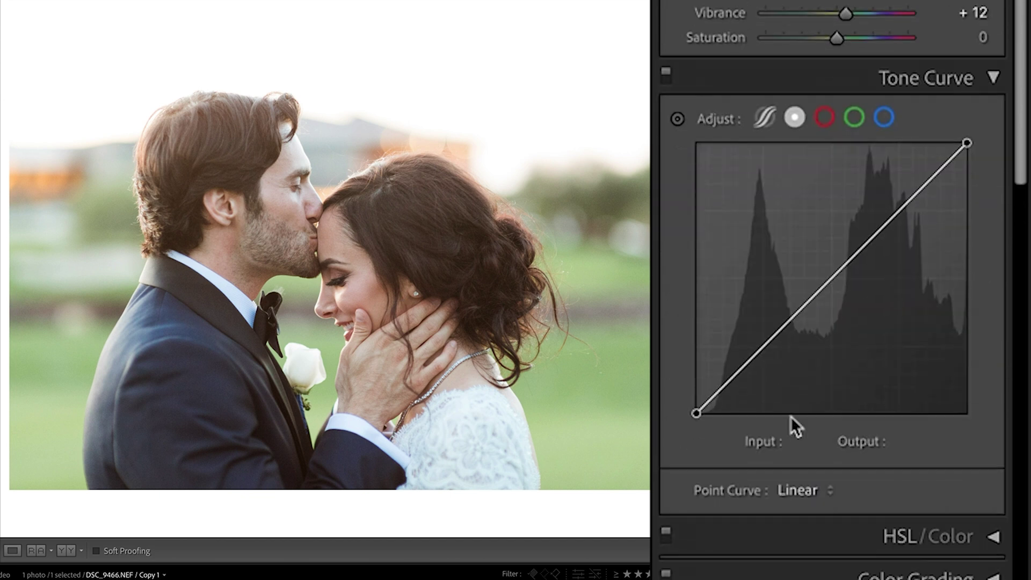
Anchor lower, upper and middle points on the point tone curve
{"action": "scroll", "coordinate": [790, 417], "scroll_direction": "down", "scroll_amount": 1}
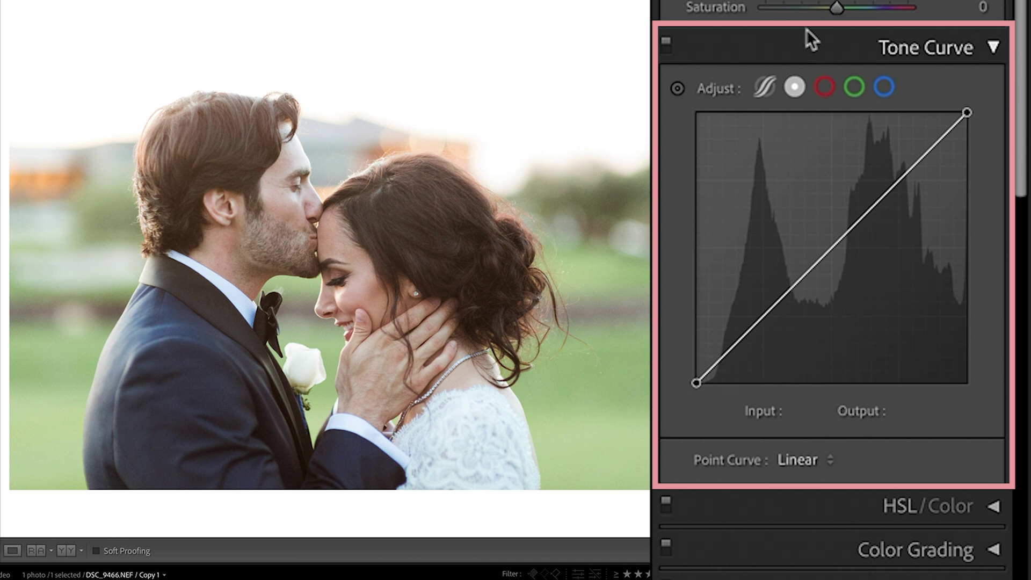
{"action": "left_click", "coordinate": [756, 324]}
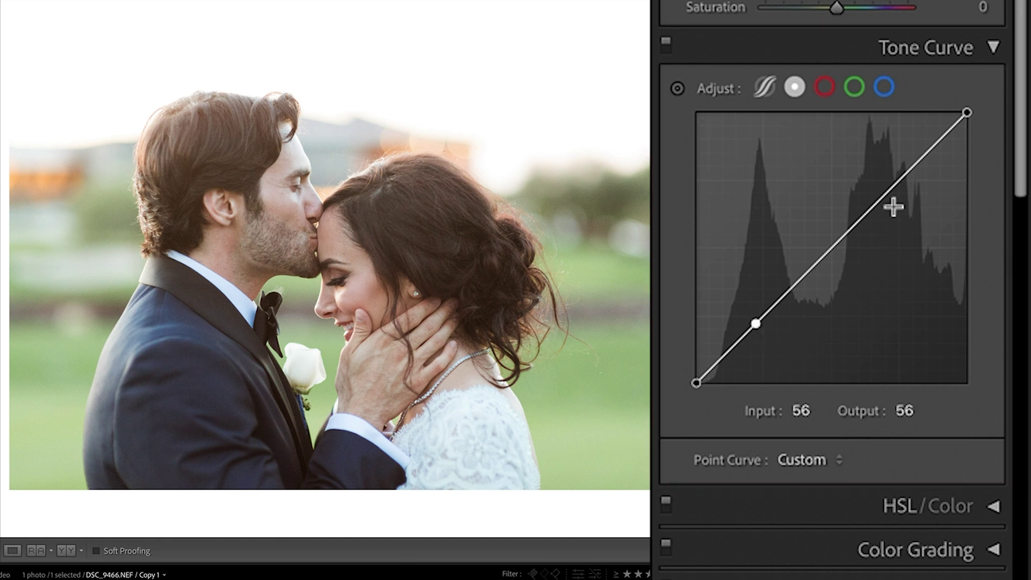
{"action": "left_click", "coordinate": [902, 177]}
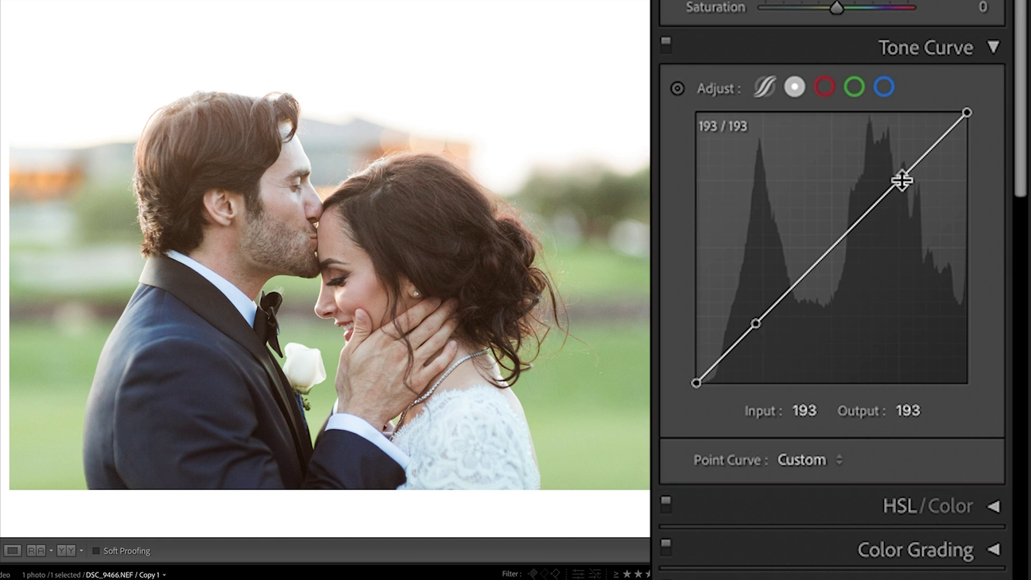
{"action": "left_click", "coordinate": [828, 251]}
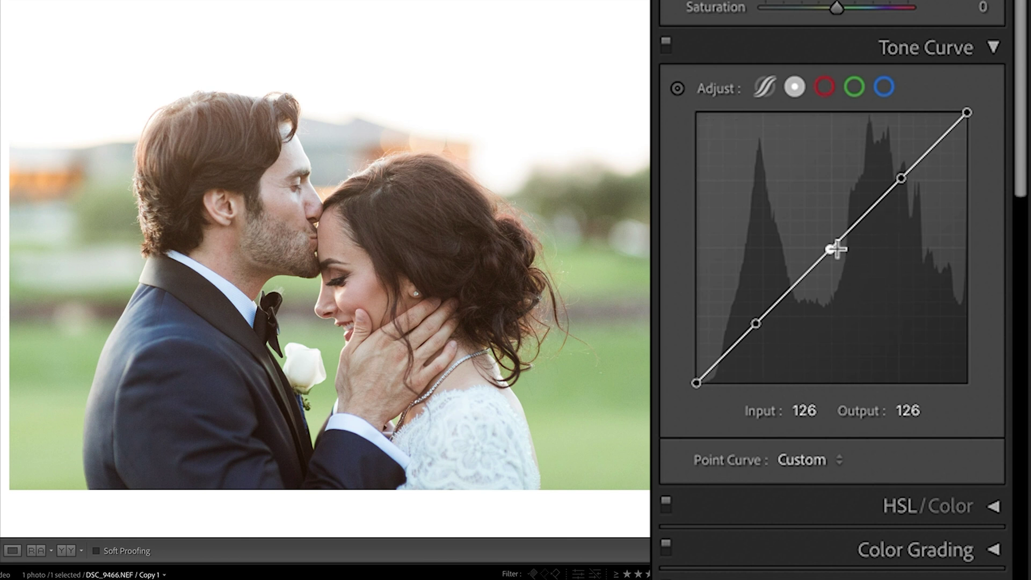
Lift the middle and upper curve points so the midtone point reads 123→142
{"action": "left_click_drag", "start_coordinate": [832, 248], "coordinate": [832, 237]}
{"action": "left_click_drag", "start_coordinate": [899, 178], "coordinate": [895, 169]}
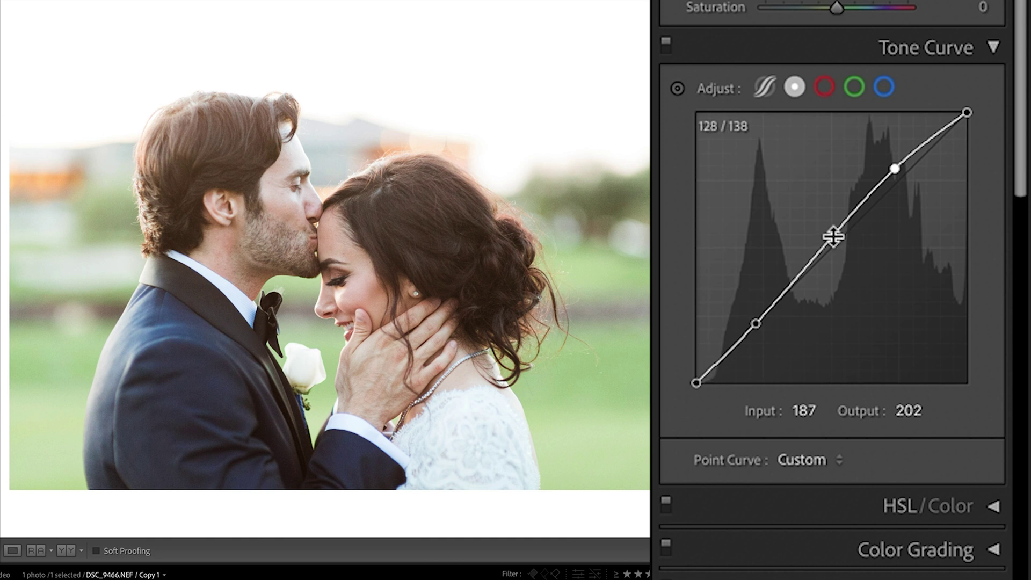
{"action": "left_click_drag", "start_coordinate": [832, 236], "coordinate": [828, 233]}
{"action": "left_click_drag", "start_coordinate": [894, 170], "coordinate": [893, 165]}
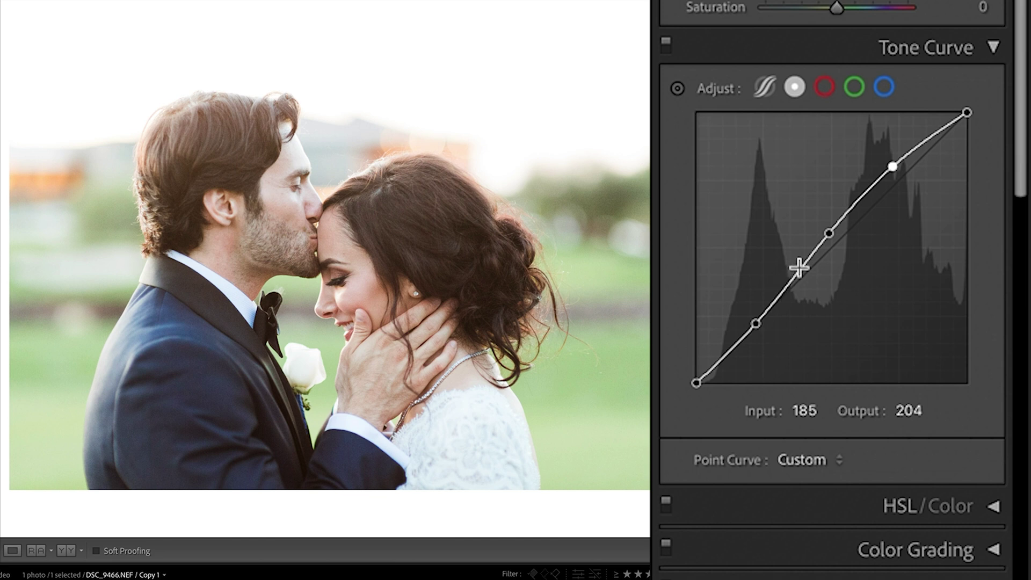
{"action": "left_click_drag", "start_coordinate": [799, 267], "coordinate": [793, 269]}
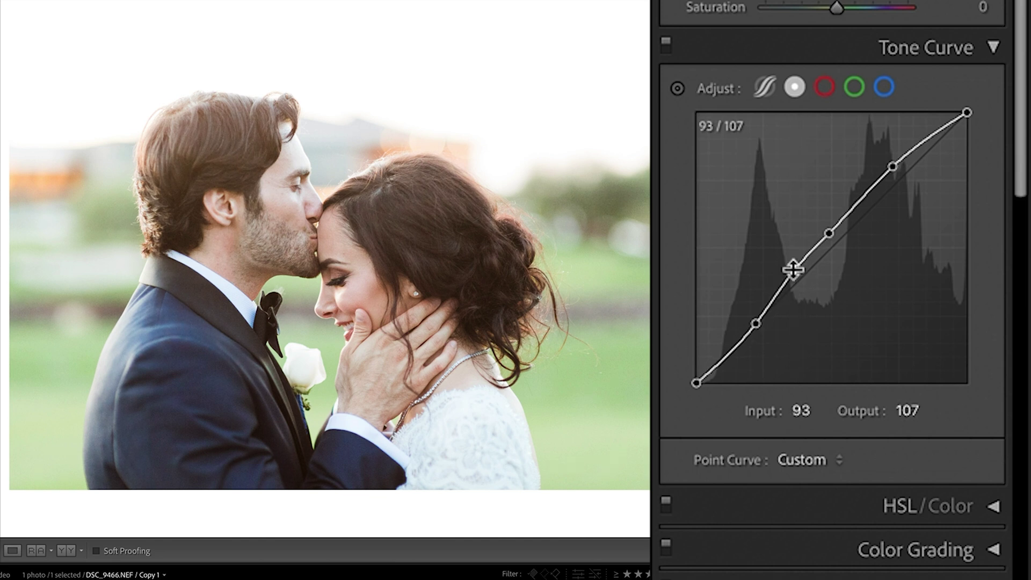
{"action": "left_click_drag", "start_coordinate": [829, 234], "coordinate": [827, 231]}
Darken the Shadows region slightly in the parametric curve, then raise the point-curve midpoint to 124→145
{"action": "scroll", "coordinate": [735, 380], "scroll_direction": "up", "scroll_amount": 3}
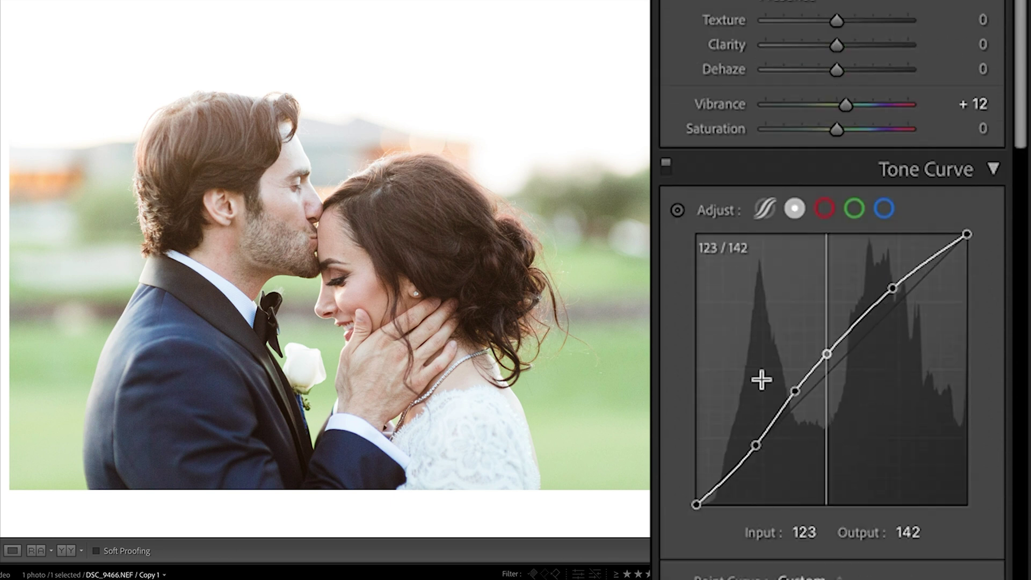
{"action": "scroll", "coordinate": [755, 449], "scroll_direction": "down", "scroll_amount": 1}
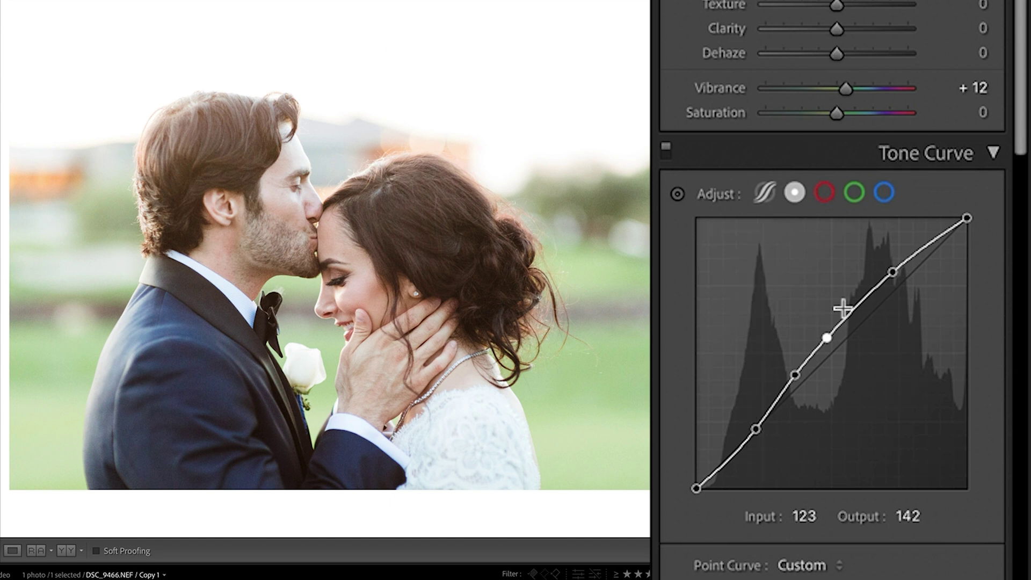
{"action": "left_click", "coordinate": [765, 196]}
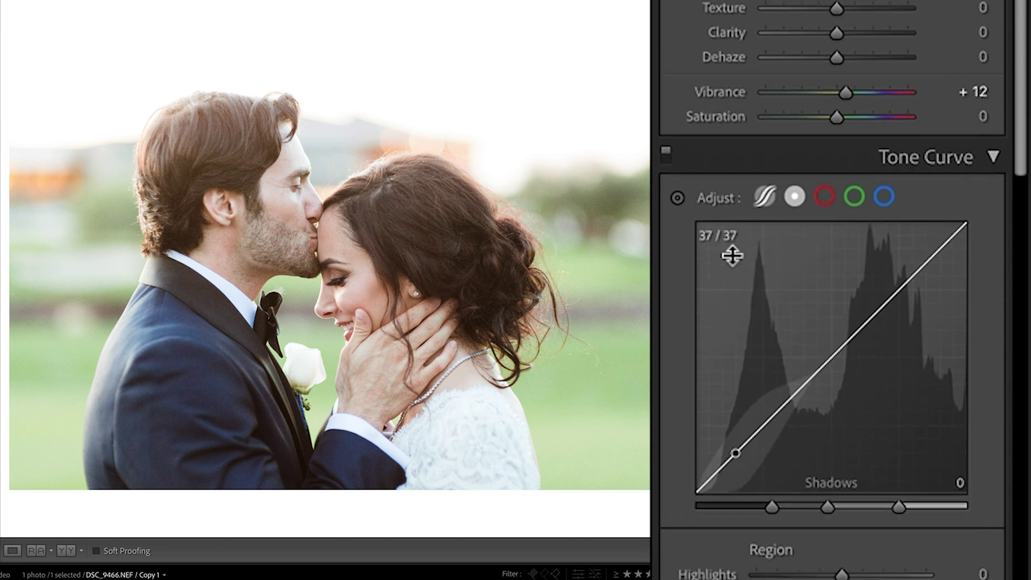
{"action": "scroll", "coordinate": [732, 274], "scroll_direction": "down", "scroll_amount": 5}
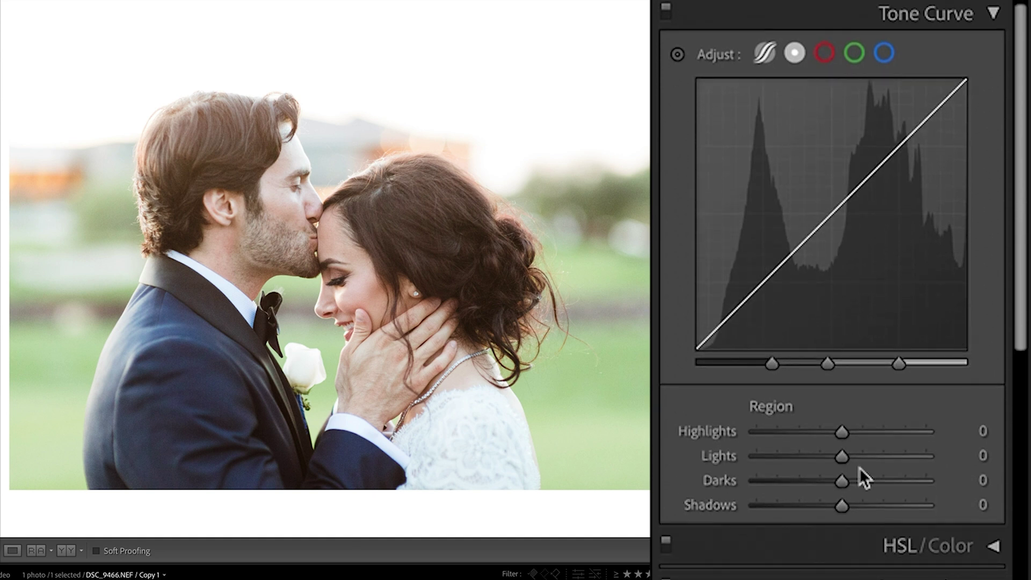
{"action": "left_click_drag", "start_coordinate": [843, 507], "coordinate": [839, 507]}
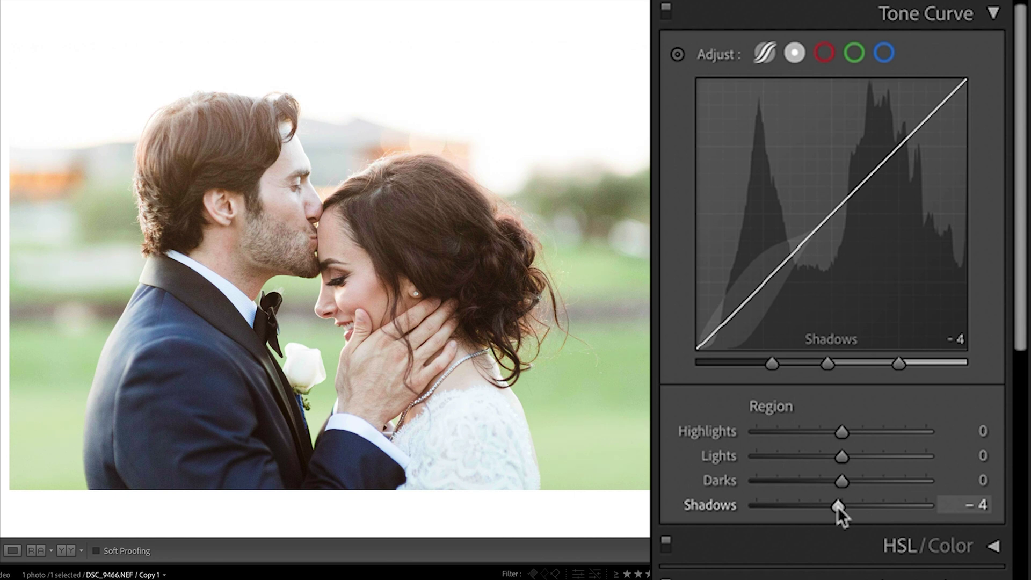
{"action": "left_click", "coordinate": [795, 56]}
{"action": "left_click_drag", "start_coordinate": [827, 198], "coordinate": [828, 194]}
Lower Contrast to +46 and Tint to −15 in the Basic panel
{"action": "scroll", "coordinate": [909, 95], "scroll_direction": "up", "scroll_amount": 2}
{"action": "scroll", "coordinate": [910, 99], "scroll_direction": "up", "scroll_amount": 9}
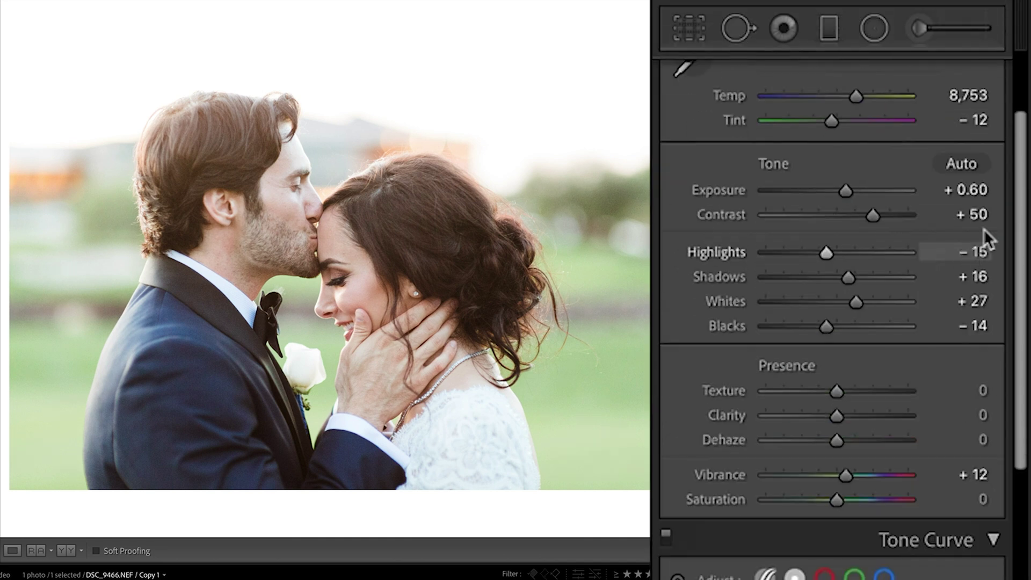
{"action": "left_click", "coordinate": [983, 216]}
{"action": "key", "text": "Down"}
{"action": "key", "text": "Down"}
{"action": "key", "text": "Down"}
{"action": "key", "text": "Down"}
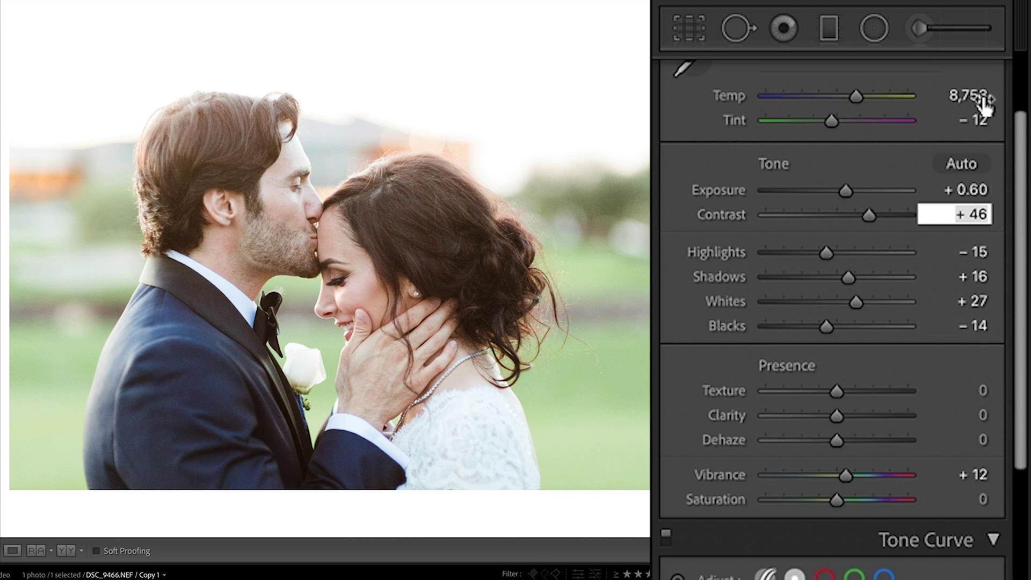
{"action": "left_click", "coordinate": [984, 120]}
{"action": "key", "text": "Down"}
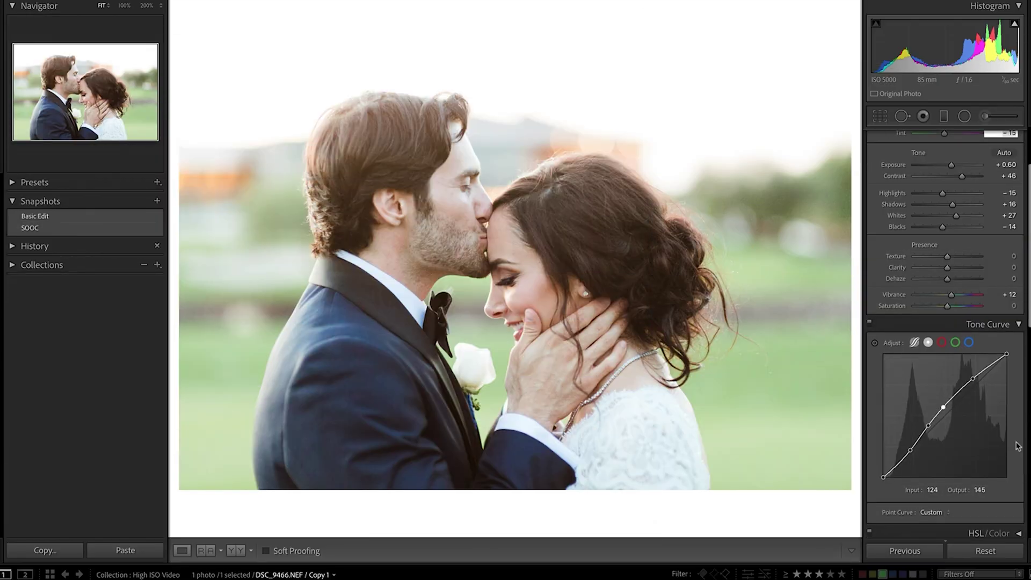
{"action": "scroll", "coordinate": [1002, 448], "scroll_direction": "down", "scroll_amount": 1}
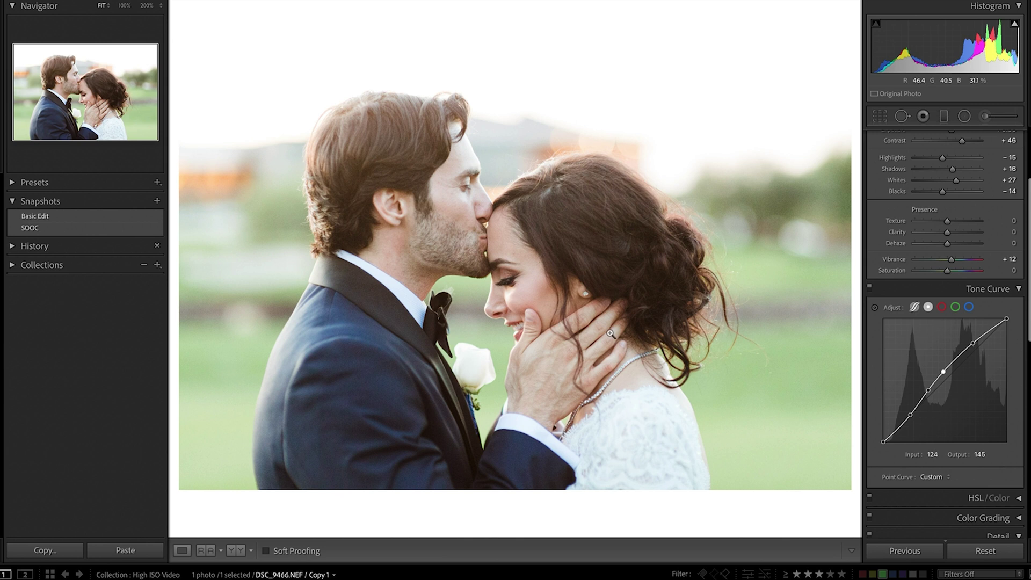
{"action": "scroll", "coordinate": [969, 435], "scroll_direction": "down", "scroll_amount": 2}
{"action": "scroll", "coordinate": [967, 446], "scroll_direction": "up", "scroll_amount": 3}
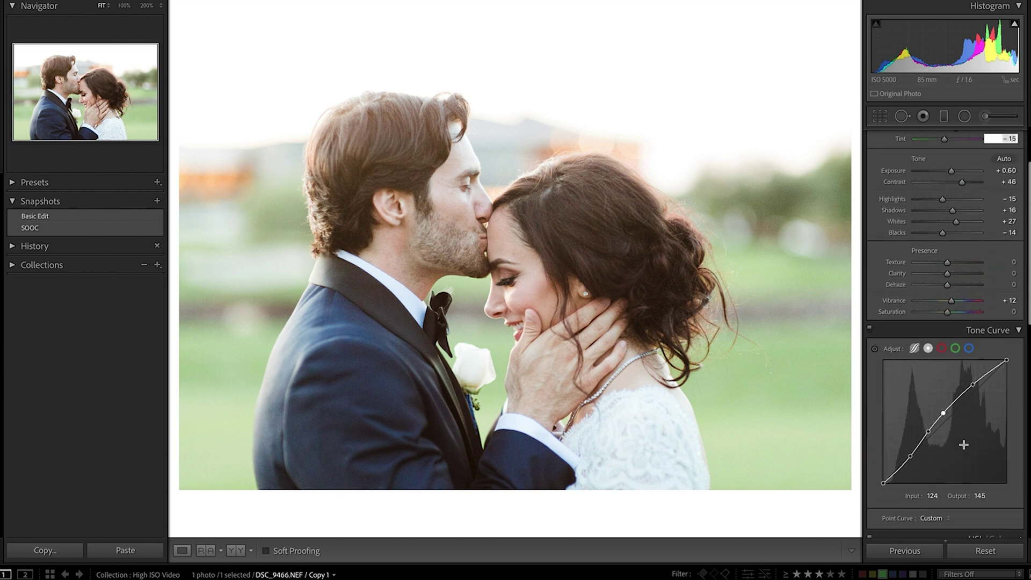
{"action": "scroll", "coordinate": [964, 444], "scroll_direction": "down", "scroll_amount": 7}
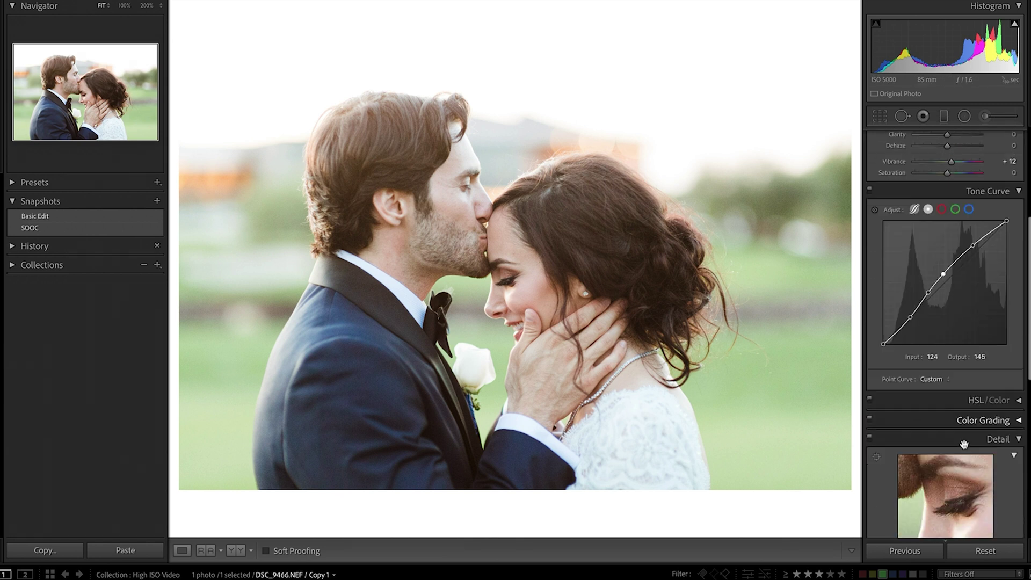
Show the Detail panel's close-up preview and target it on the woman's eye
{"action": "scroll", "coordinate": [964, 445], "scroll_direction": "down", "scroll_amount": 3}
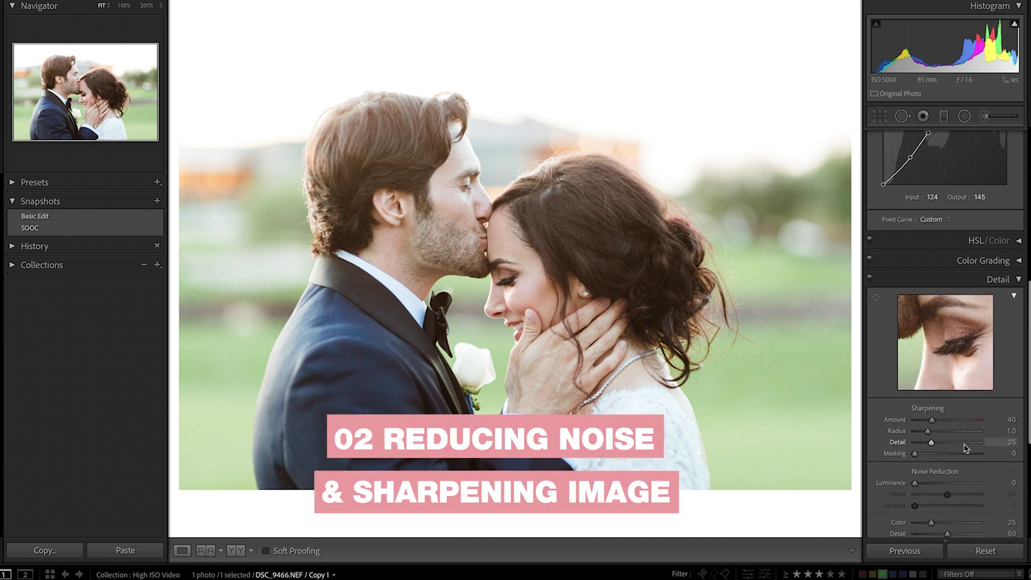
{"action": "scroll", "coordinate": [965, 449], "scroll_direction": "down", "scroll_amount": 1}
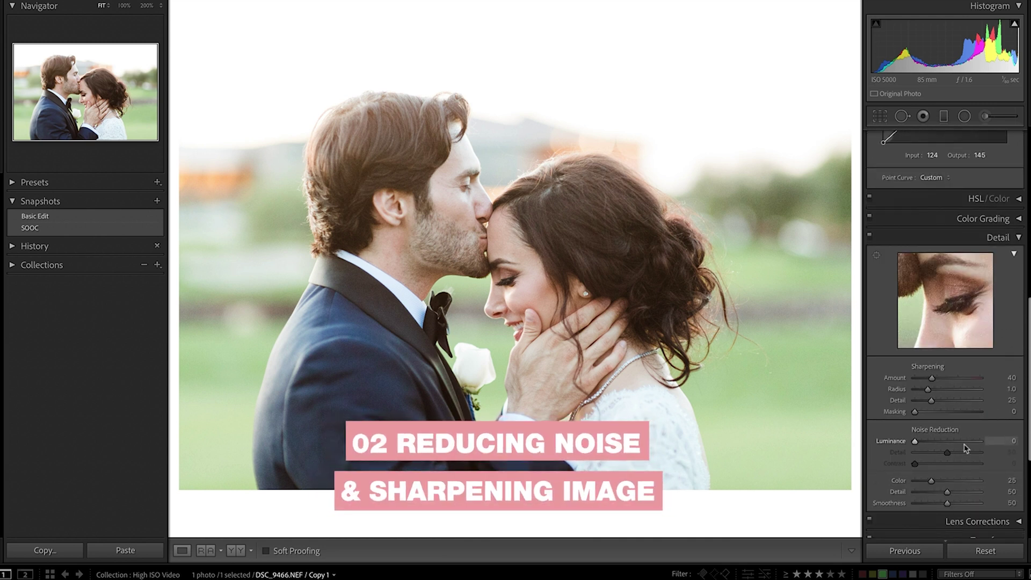
{"action": "scroll", "coordinate": [965, 448], "scroll_direction": "down", "scroll_amount": 1}
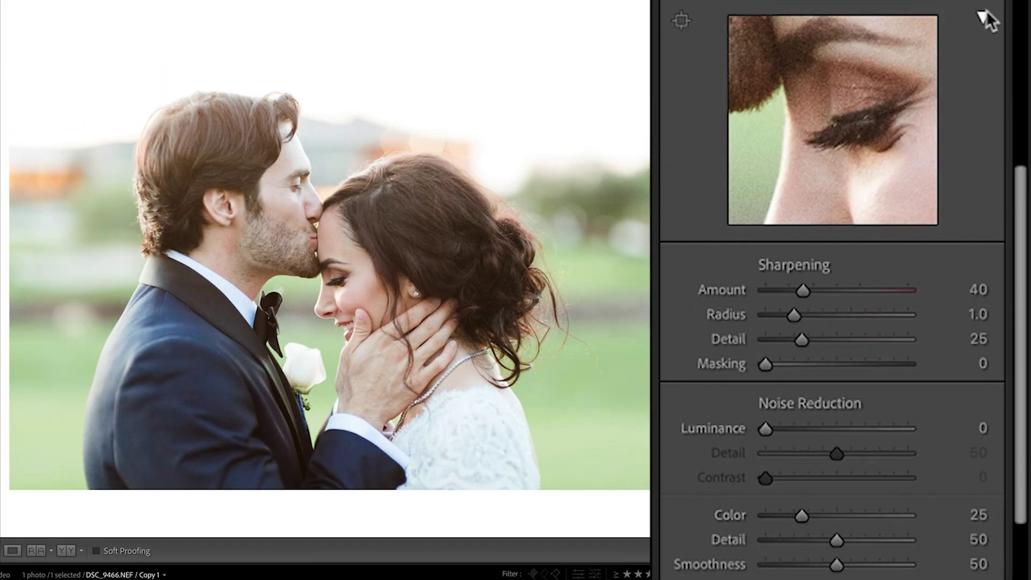
{"action": "left_click", "coordinate": [980, 14]}
{"action": "left_click", "coordinate": [986, 13]}
{"action": "left_click", "coordinate": [682, 23]}
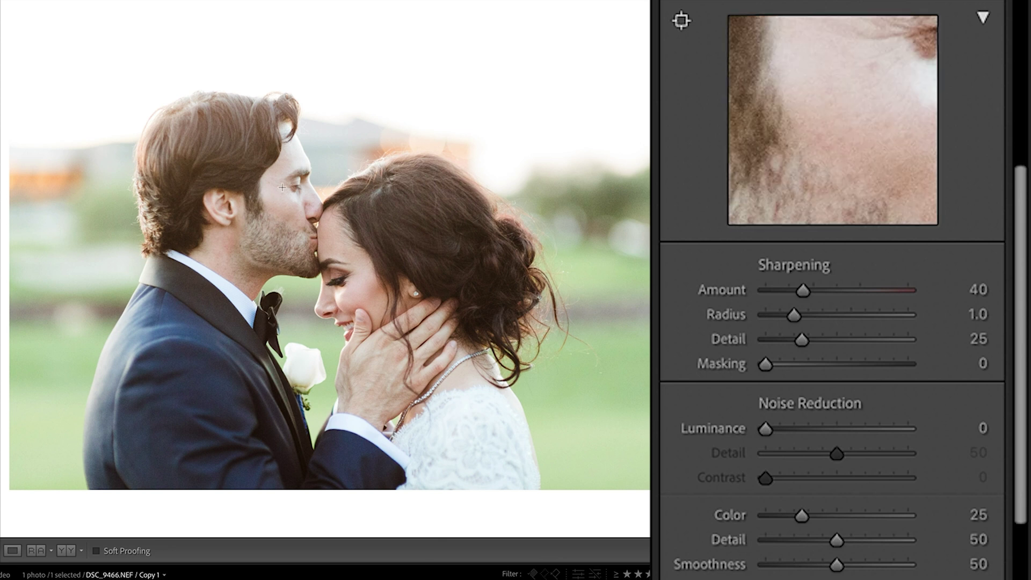
{"action": "left_click", "coordinate": [334, 282]}
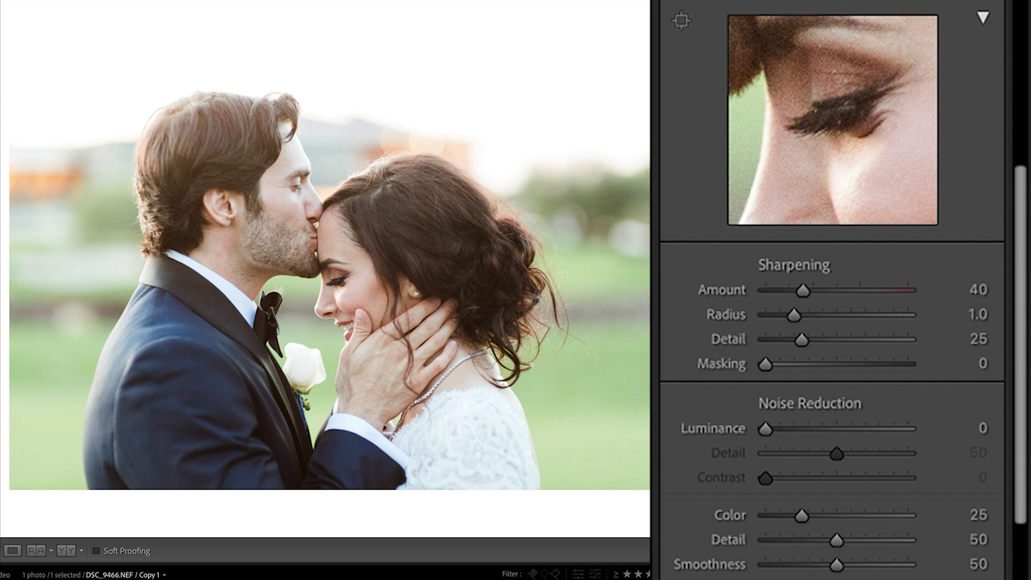
Zoom to 1:1 and center the view and Detail preview on the couple's faces
{"action": "key", "text": "z"}
{"action": "left_click_drag", "start_coordinate": [207, 393], "coordinate": [536, 170]}
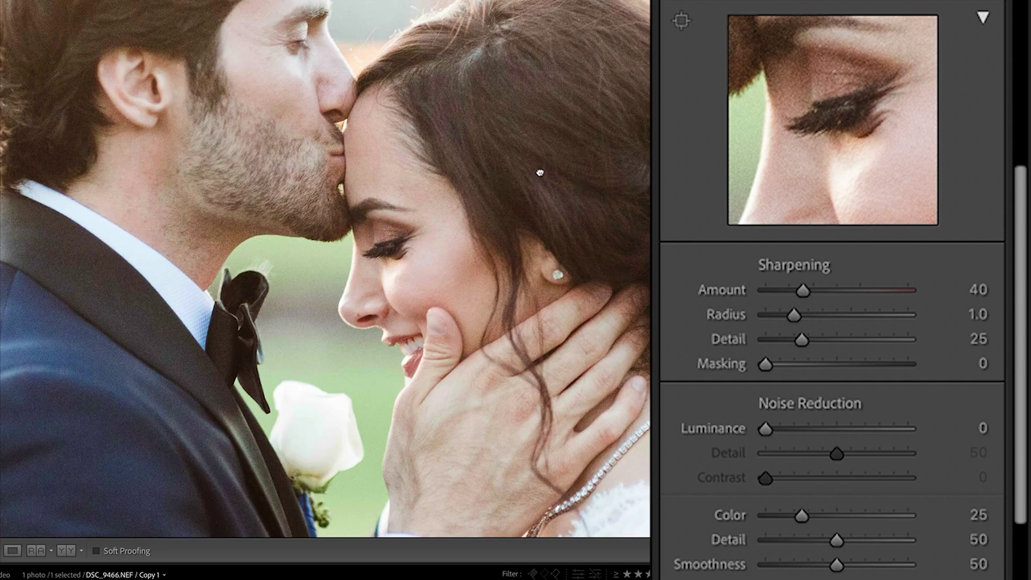
{"action": "left_click_drag", "start_coordinate": [446, 261], "coordinate": [436, 352]}
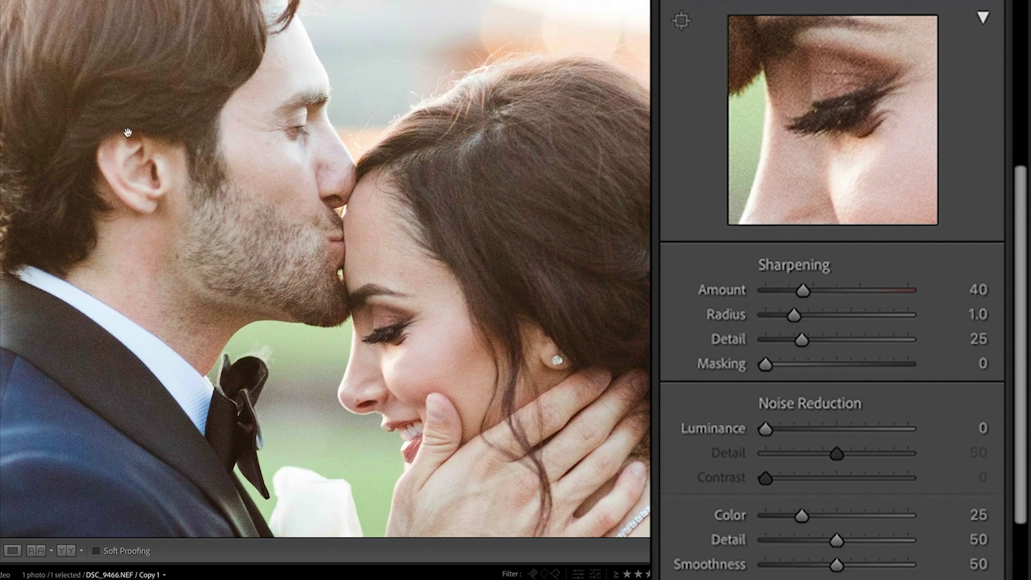
{"action": "left_click_drag", "start_coordinate": [404, 322], "coordinate": [416, 348]}
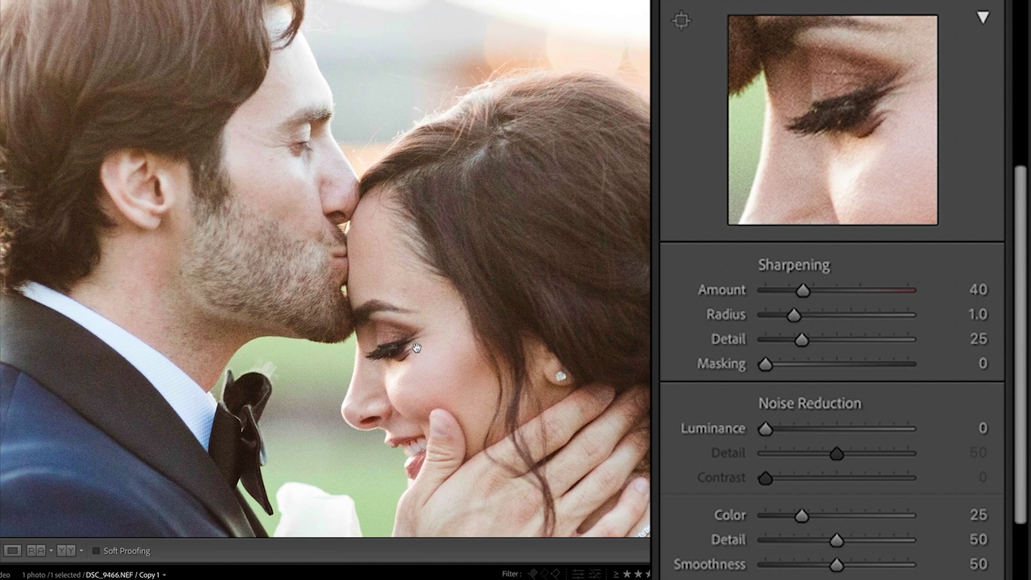
{"action": "left_click_drag", "start_coordinate": [852, 115], "coordinate": [859, 152]}
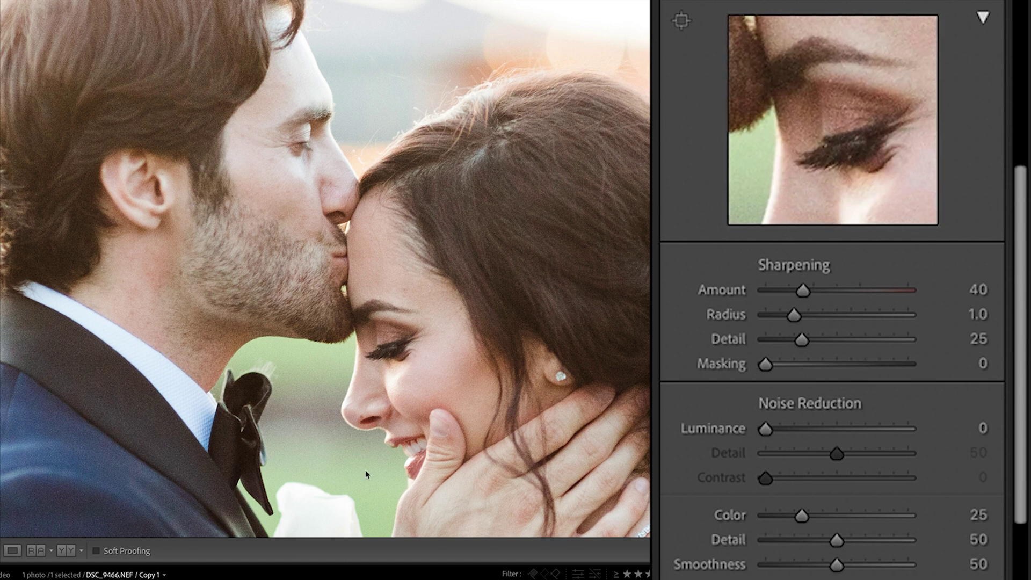
Pan to the groom's dark suit and magnify it further
{"action": "left_click_drag", "start_coordinate": [508, 354], "coordinate": [501, 319]}
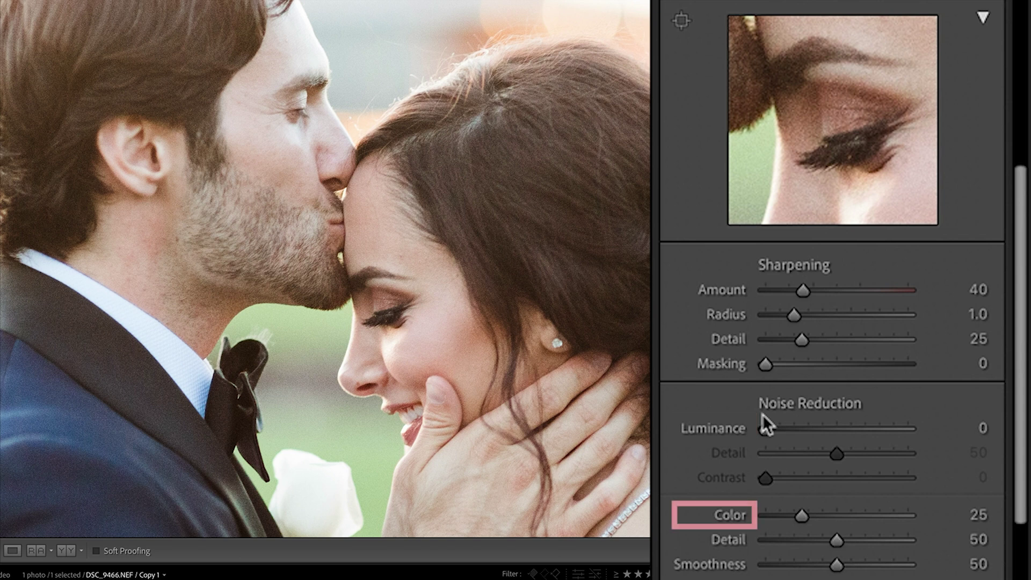
{"action": "left_click_drag", "start_coordinate": [381, 523], "coordinate": [507, 226]}
{"action": "left_click", "coordinate": [506, 227]}
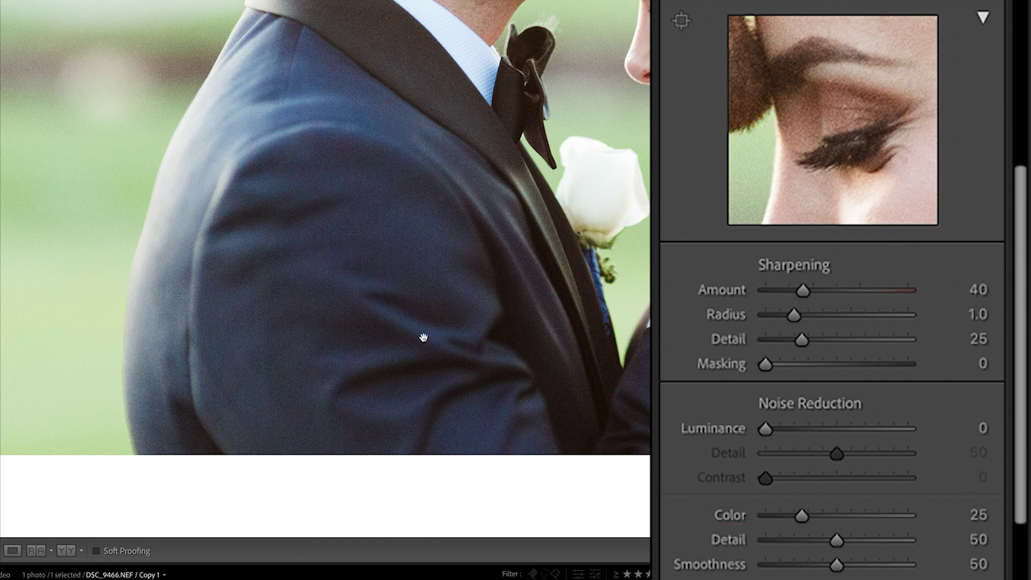
{"action": "key", "text": "ctrl+equal"}
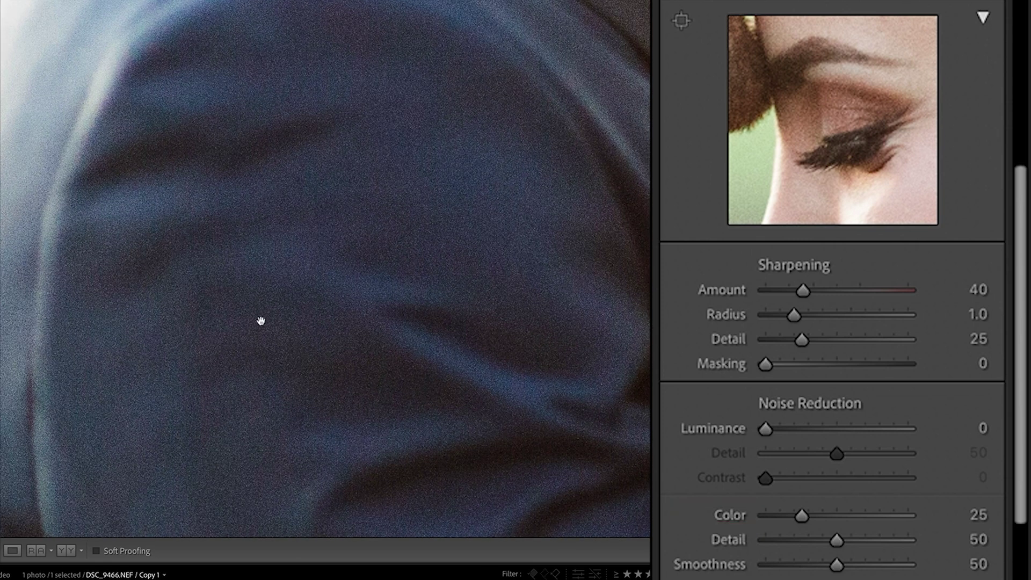
Set colour noise reduction to 0 and inspect the magnified suit and background for colour noise
{"action": "key", "text": "ctrl+equal"}
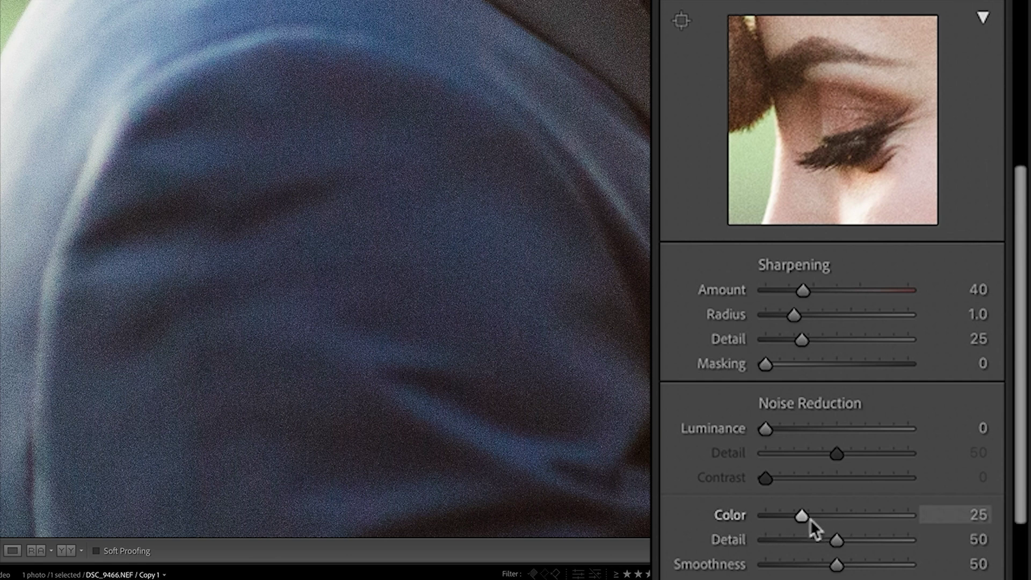
{"action": "left_click_drag", "start_coordinate": [805, 517], "coordinate": [723, 517]}
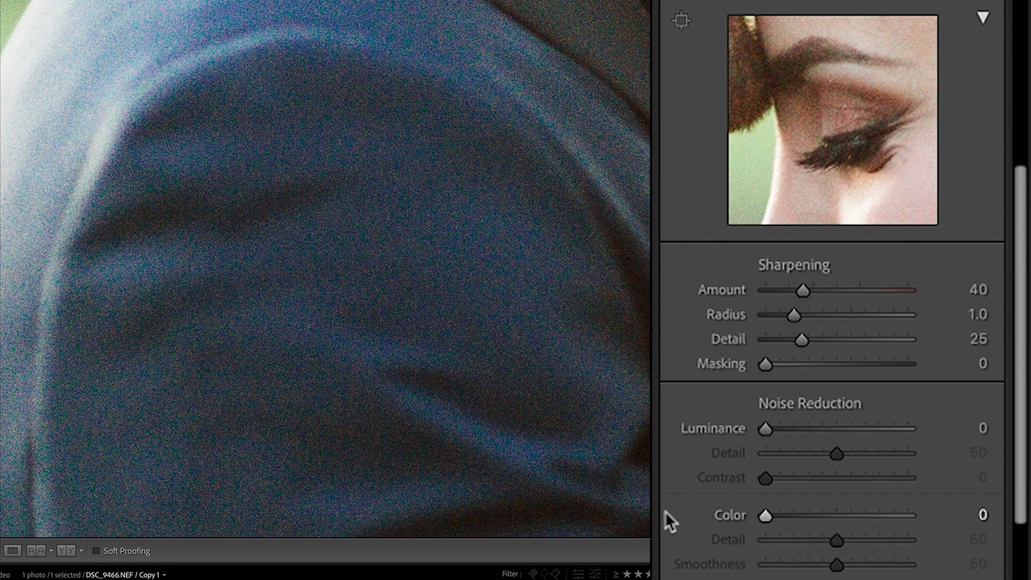
{"action": "key", "text": "ctrl+equal"}
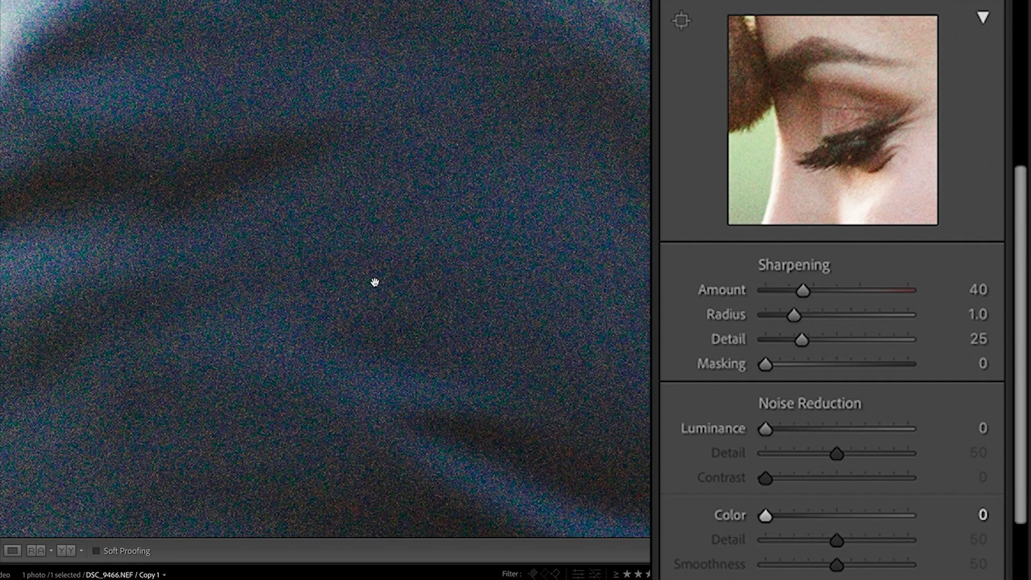
{"action": "key", "text": "ctrl+equal"}
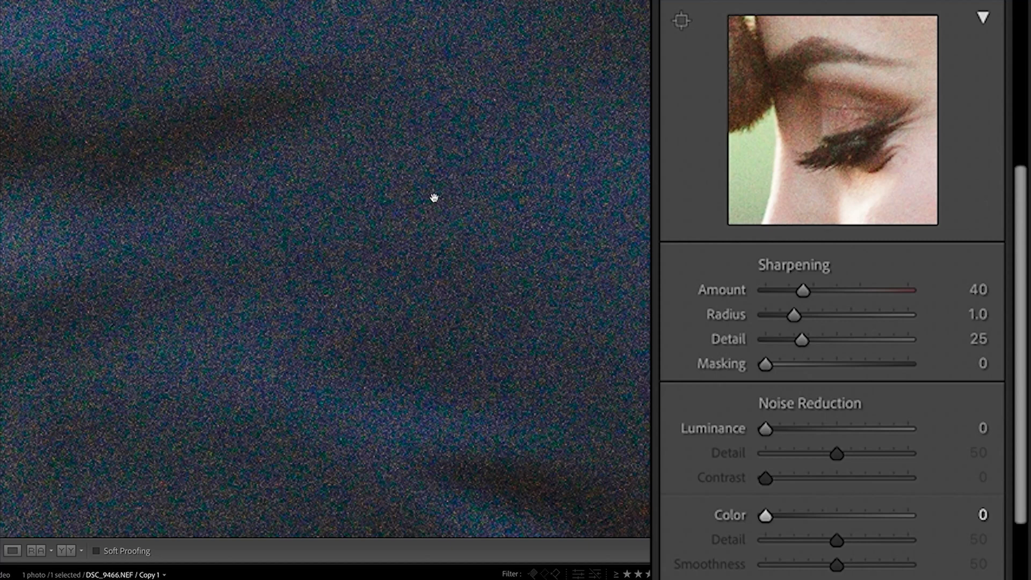
{"action": "left_click_drag", "start_coordinate": [223, 304], "coordinate": [623, 395]}
{"action": "left_click_drag", "start_coordinate": [305, 236], "coordinate": [578, 518]}
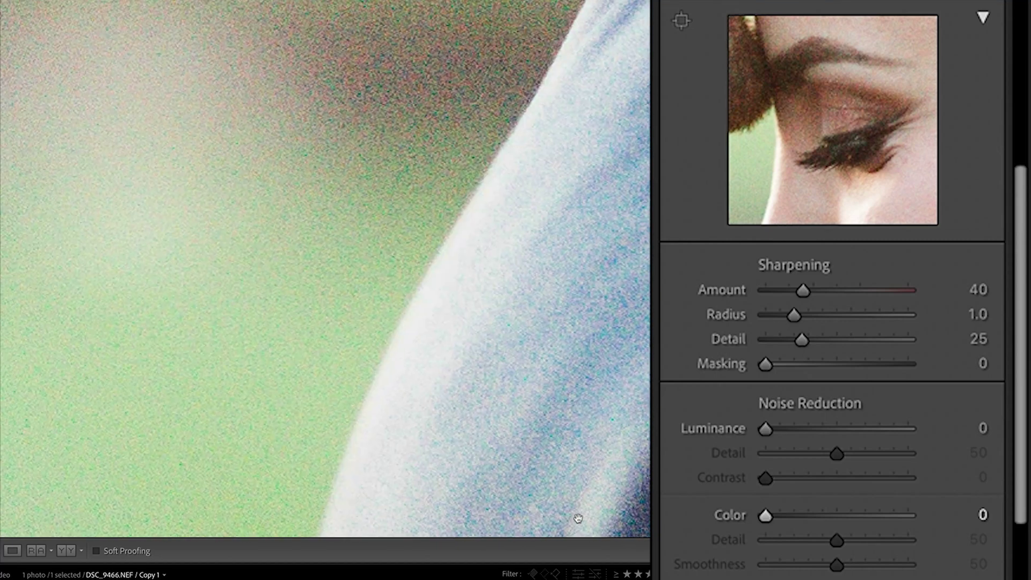
{"action": "left_click_drag", "start_coordinate": [255, 178], "coordinate": [258, 439]}
{"action": "left_click_drag", "start_coordinate": [222, 378], "coordinate": [497, 300]}
{"action": "left_click_drag", "start_coordinate": [364, 233], "coordinate": [152, 238]}
{"action": "left_click_drag", "start_coordinate": [462, 272], "coordinate": [126, 368]}
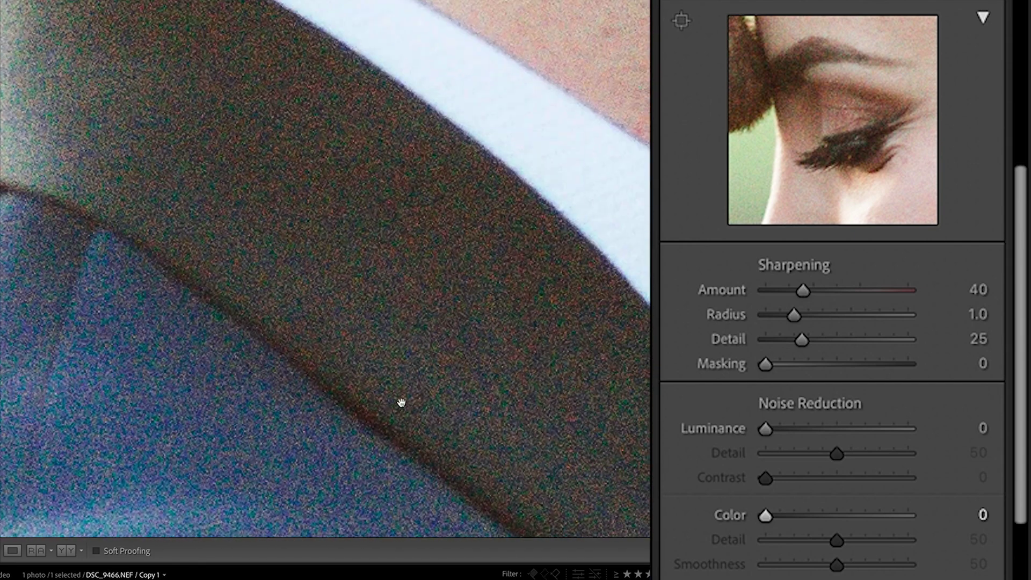
Restore colour noise reduction to 25 and zoom out to the whole photo
{"action": "scroll", "coordinate": [290, 522], "scroll_direction": "down", "scroll_amount": 10}
{"action": "scroll", "coordinate": [290, 523], "scroll_direction": "down", "scroll_amount": 8}
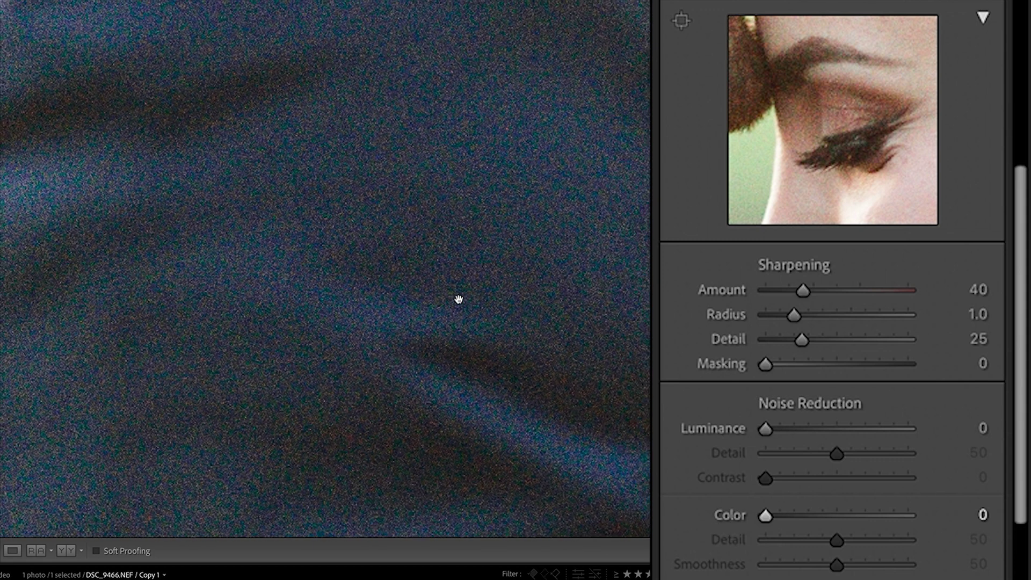
{"action": "left_click_drag", "start_coordinate": [724, 519], "coordinate": [732, 521]}
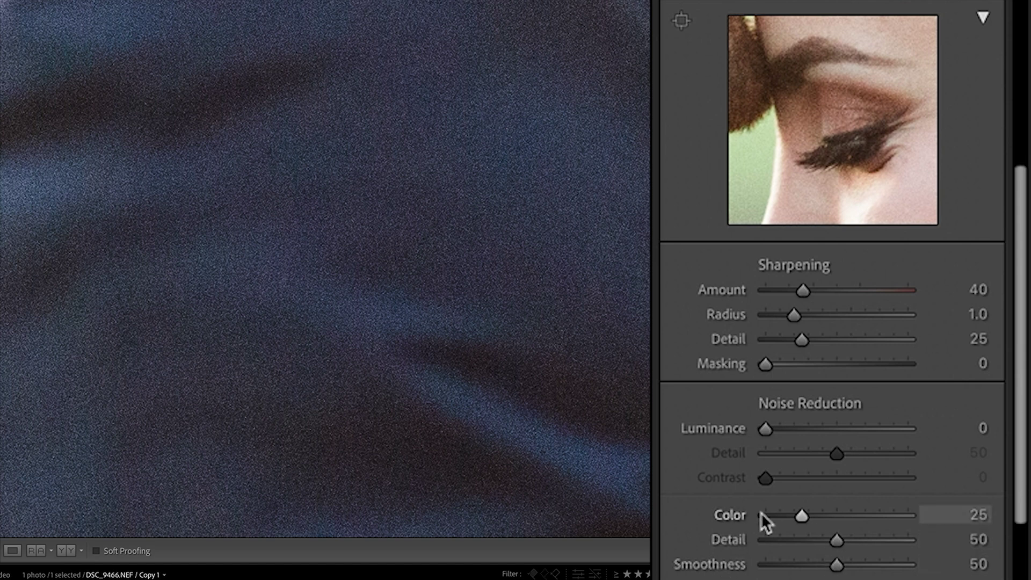
{"action": "left_click", "coordinate": [279, 297]}
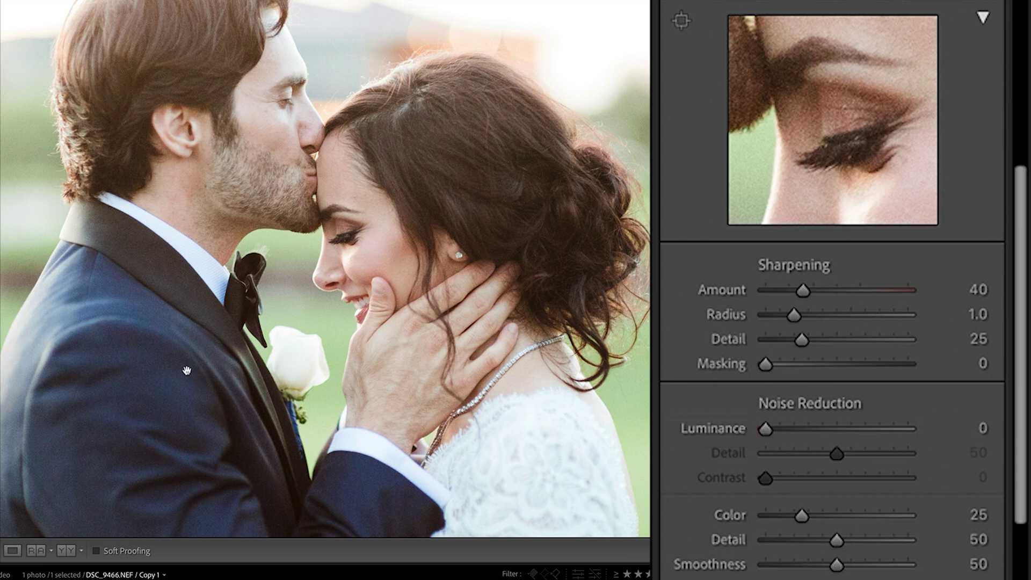
Zoom in on the bride's face and max out luminance noise reduction and its detail at 100
{"action": "left_click", "coordinate": [363, 192]}
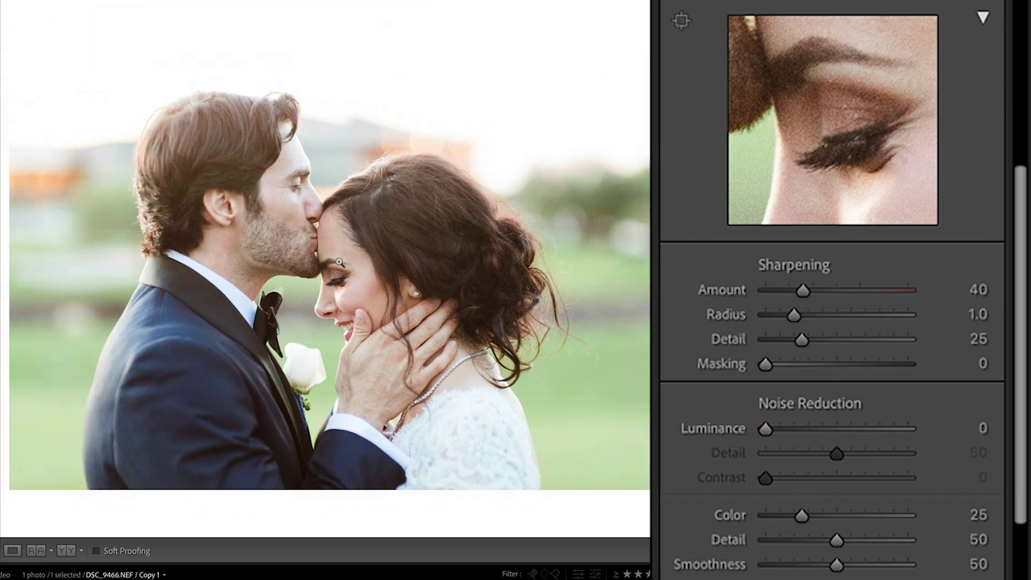
{"action": "left_click", "coordinate": [341, 263]}
{"action": "left_click", "coordinate": [339, 263]}
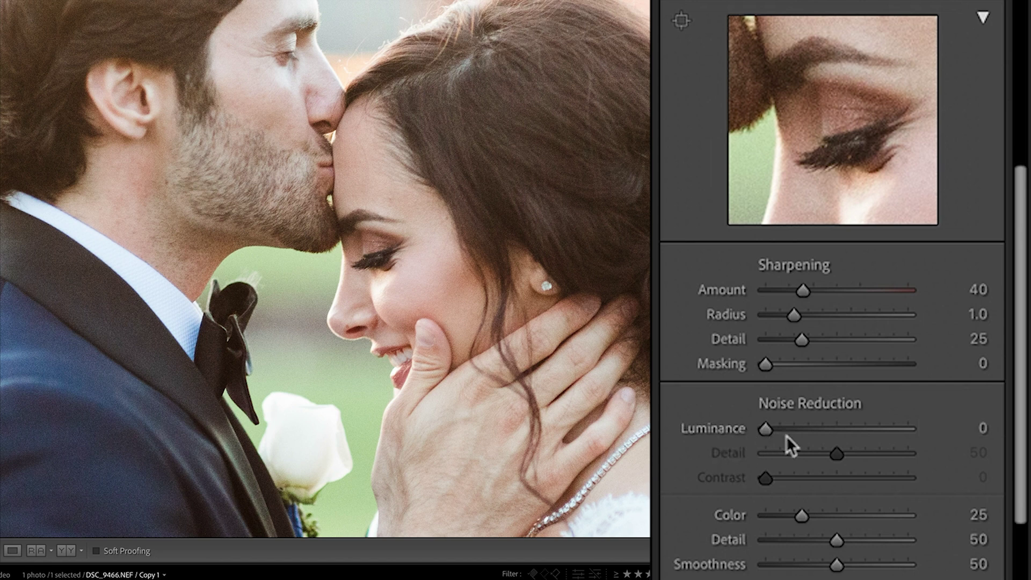
{"action": "left_click_drag", "start_coordinate": [765, 429], "coordinate": [908, 429]}
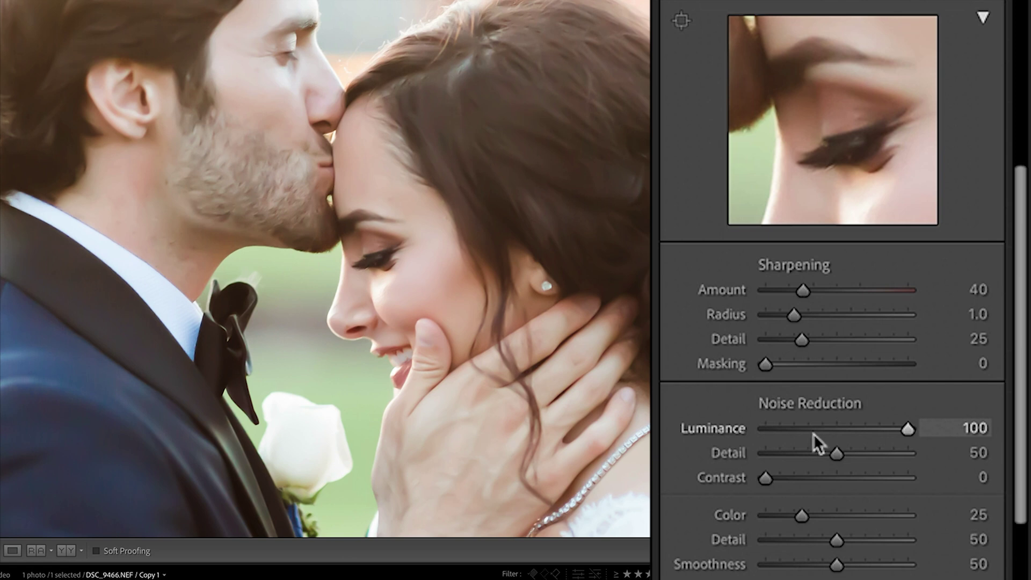
{"action": "left_click_drag", "start_coordinate": [813, 432], "coordinate": [942, 424]}
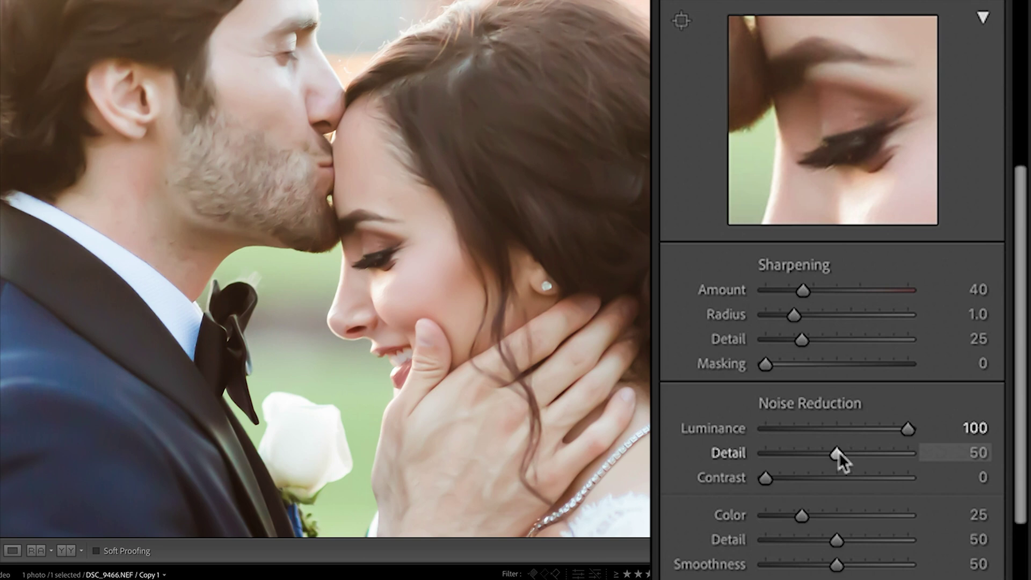
{"action": "left_click_drag", "start_coordinate": [838, 452], "coordinate": [935, 454]}
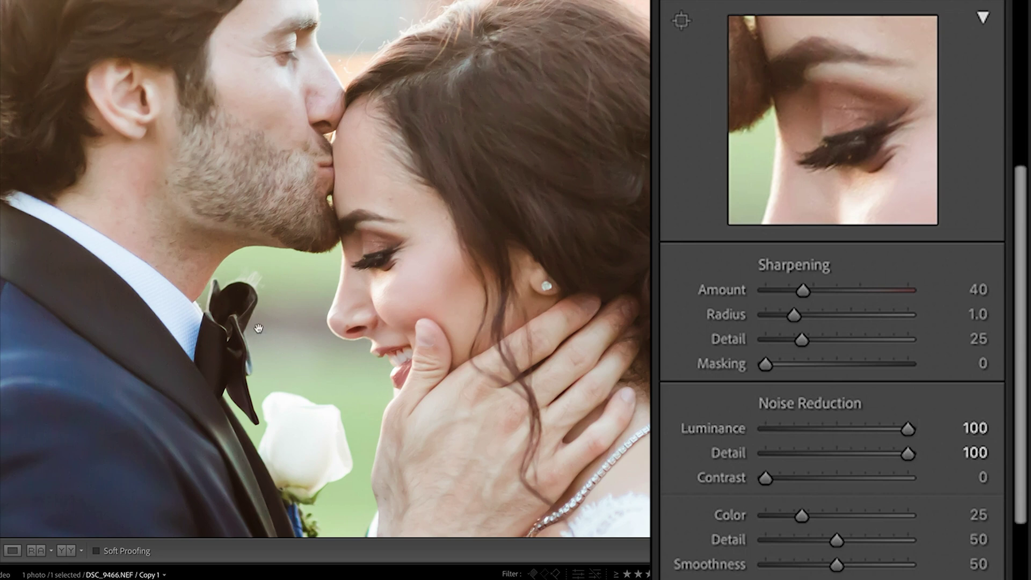
Lower luminance noise reduction to 46 and its detail to 80, checking the groom's face and jacket
{"action": "mouse_move", "coordinate": [498, 306]}
{"action": "left_mouse_down"}
{"action": "mouse_move", "coordinate": [205, 287]}
{"action": "mouse_move", "coordinate": [526, 162]}
{"action": "mouse_move", "coordinate": [563, 128]}
{"action": "left_mouse_up"}
{"action": "mouse_move", "coordinate": [382, 342]}
{"action": "left_mouse_down"}
{"action": "mouse_move", "coordinate": [403, 189]}
{"action": "mouse_move", "coordinate": [412, 405]}
{"action": "left_mouse_up"}
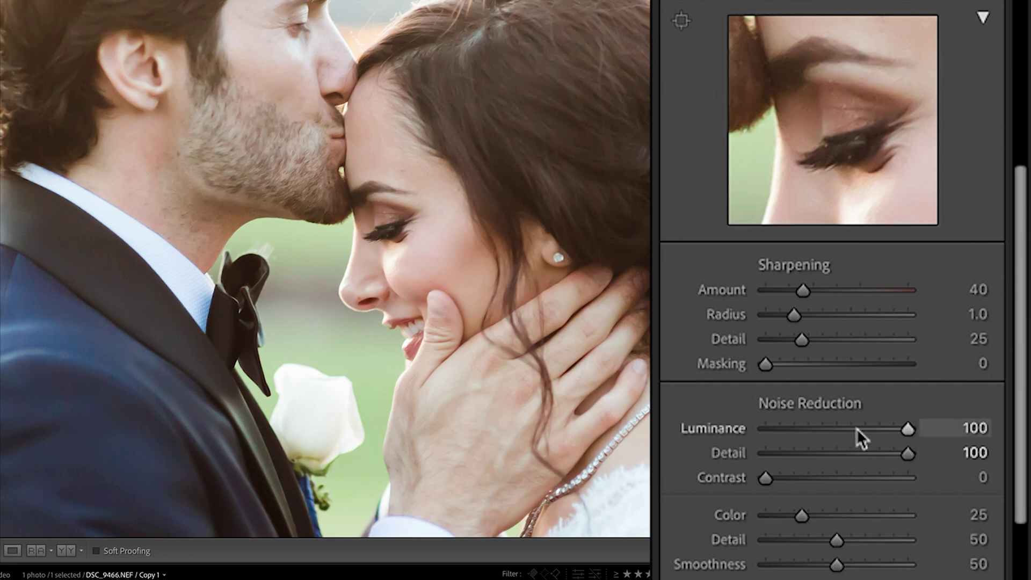
{"action": "left_click_drag", "start_coordinate": [856, 428], "coordinate": [830, 428]}
{"action": "left_click_drag", "start_coordinate": [830, 429], "coordinate": [830, 429]}
{"action": "left_click_drag", "start_coordinate": [915, 456], "coordinate": [882, 455]}
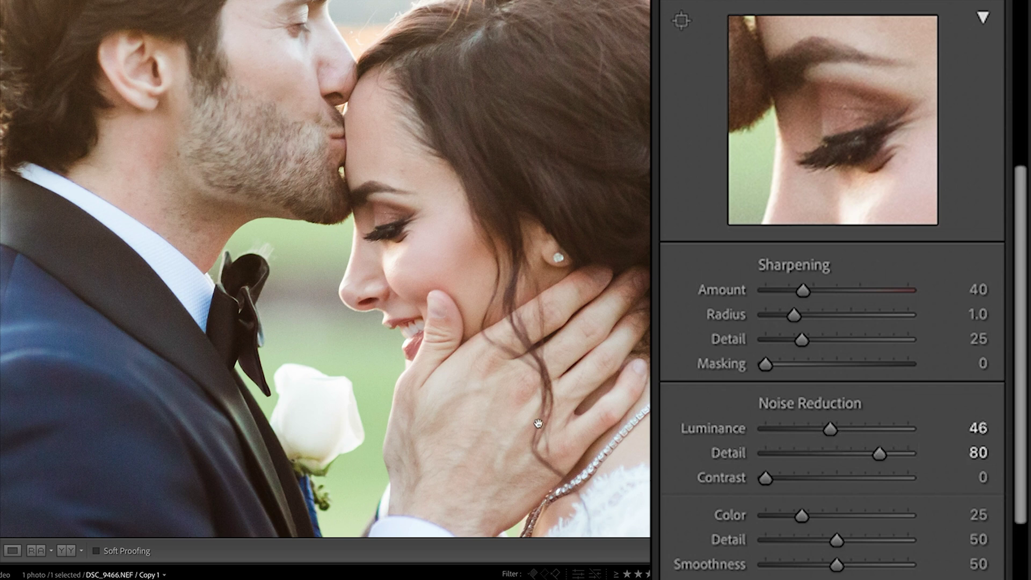
{"action": "left_click_drag", "start_coordinate": [194, 405], "coordinate": [312, 180]}
{"action": "left_click_drag", "start_coordinate": [267, 209], "coordinate": [414, 279]}
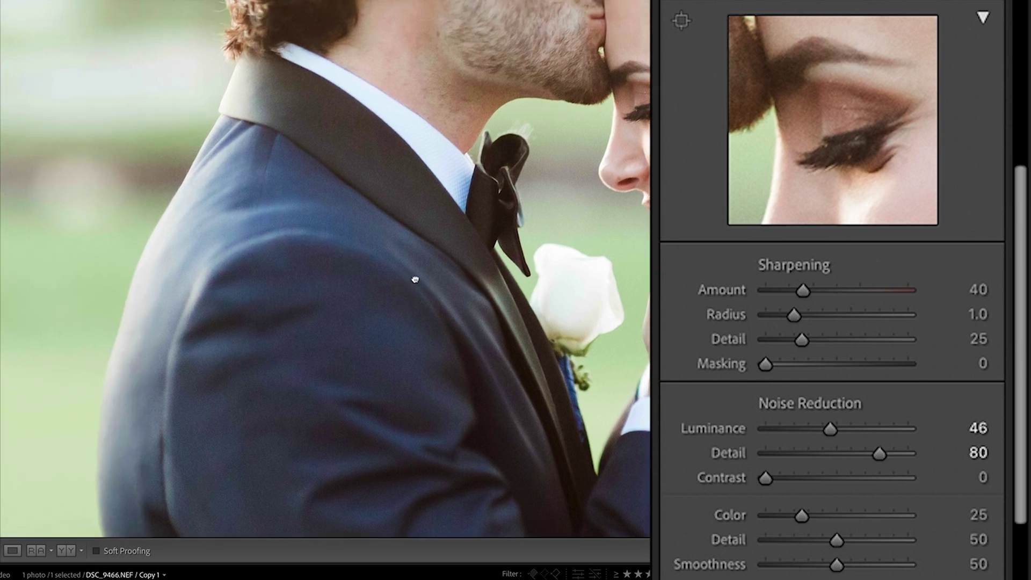
{"action": "left_click_drag", "start_coordinate": [255, 292], "coordinate": [378, 281]}
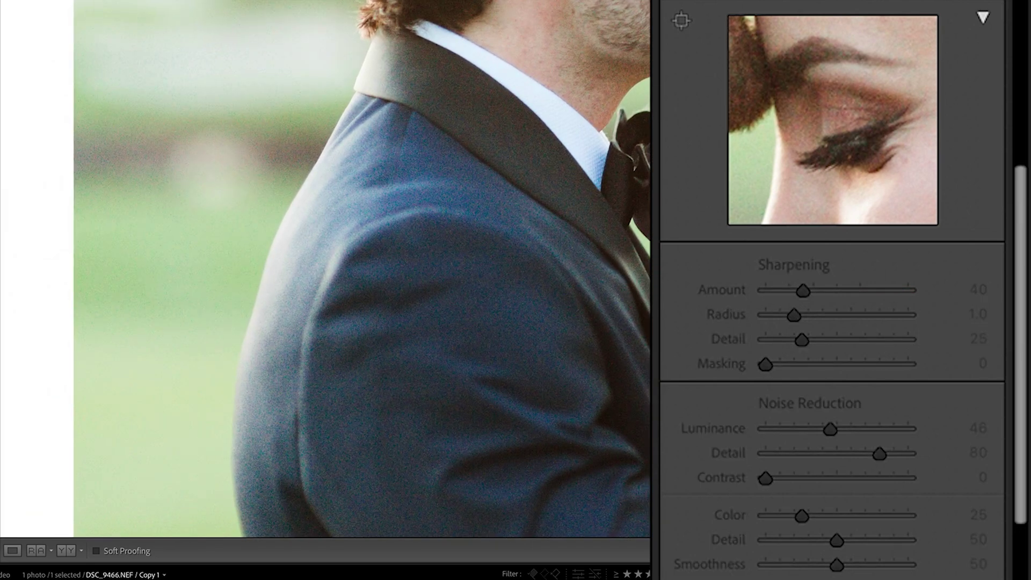
{"action": "scroll", "coordinate": [668, 130], "scroll_direction": "up", "scroll_amount": 3}
{"action": "left_click", "coordinate": [666, 133]}
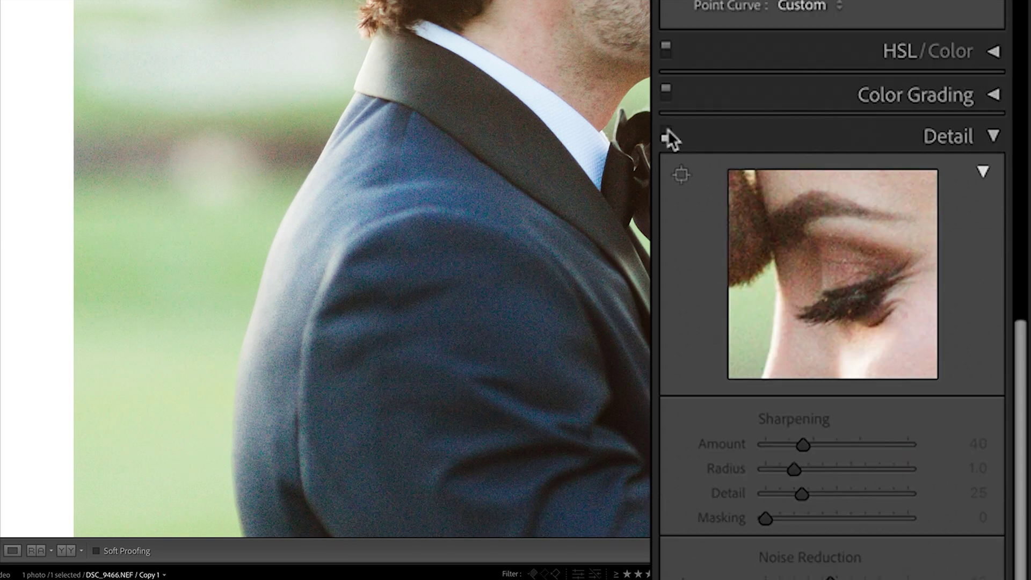
{"action": "left_click", "coordinate": [667, 136]}
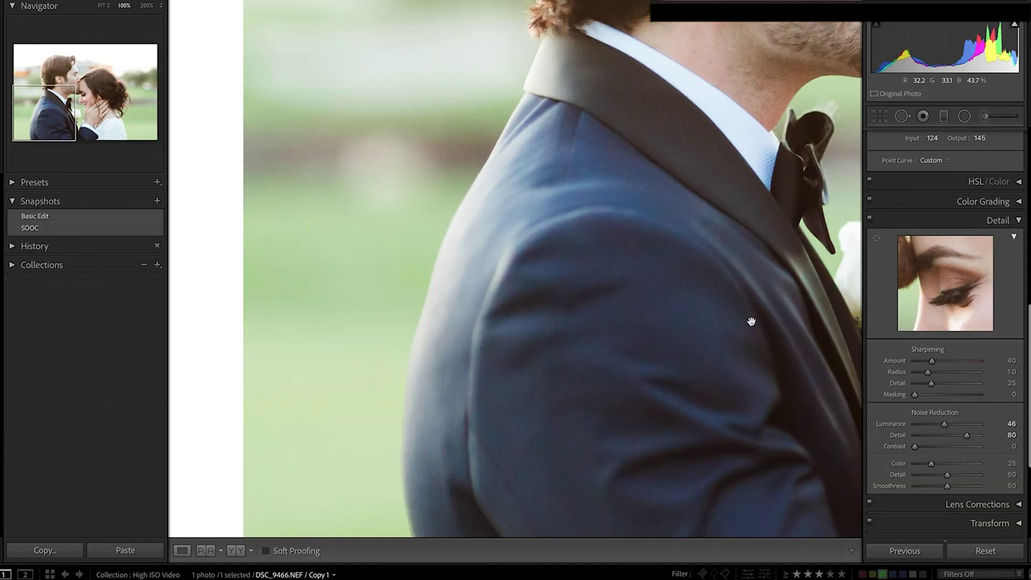
{"action": "left_click_drag", "start_coordinate": [753, 322], "coordinate": [329, 503]}
{"action": "scroll", "coordinate": [871, 264], "scroll_direction": "up", "scroll_amount": 1}
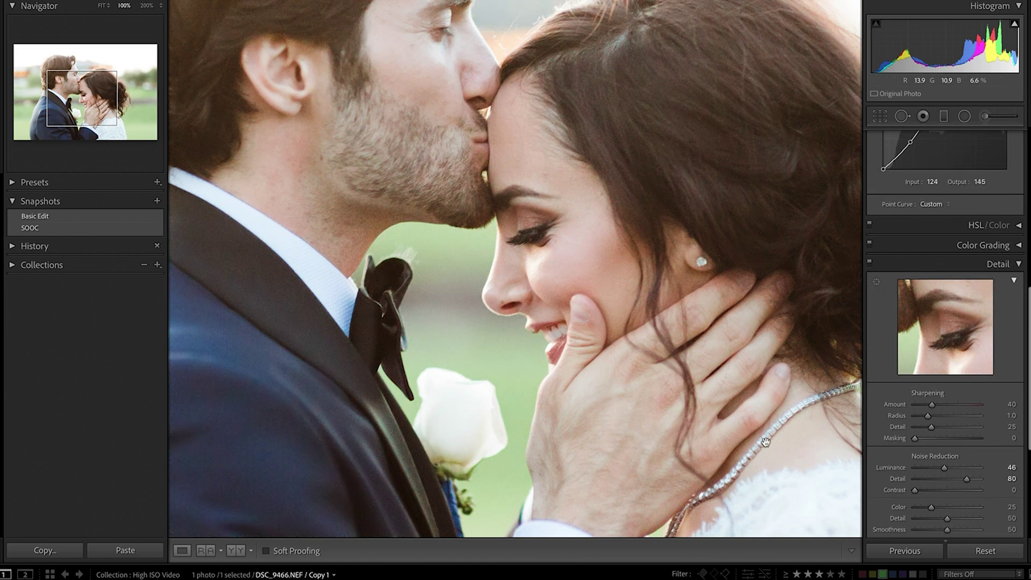
{"action": "left_click_drag", "start_coordinate": [766, 442], "coordinate": [659, 449]}
{"action": "scroll", "coordinate": [926, 479], "scroll_direction": "down", "scroll_amount": 2}
{"action": "scroll", "coordinate": [926, 480], "scroll_direction": "down", "scroll_amount": 1}
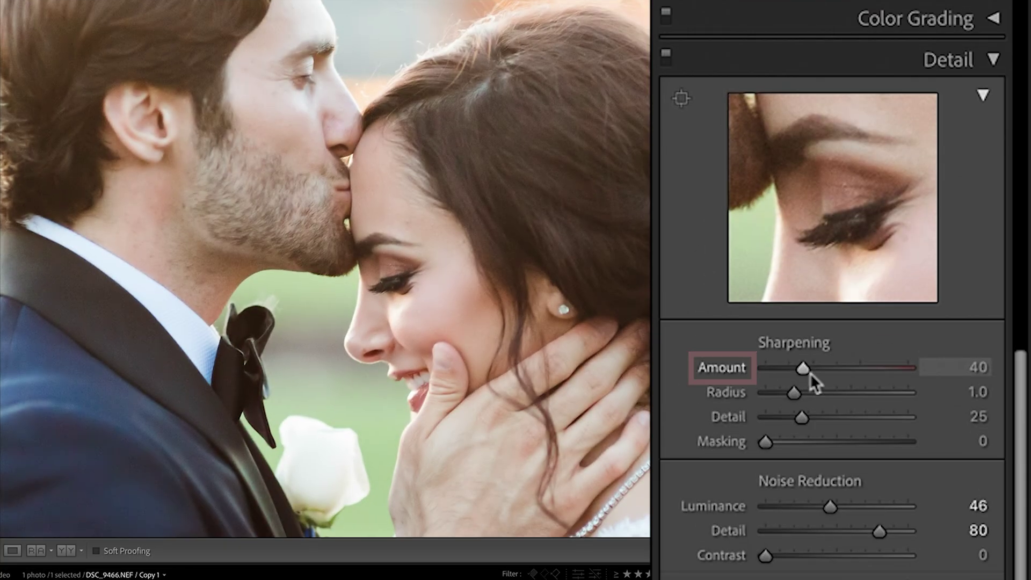
{"action": "left_click_drag", "start_coordinate": [804, 367], "coordinate": [1024, 374]}
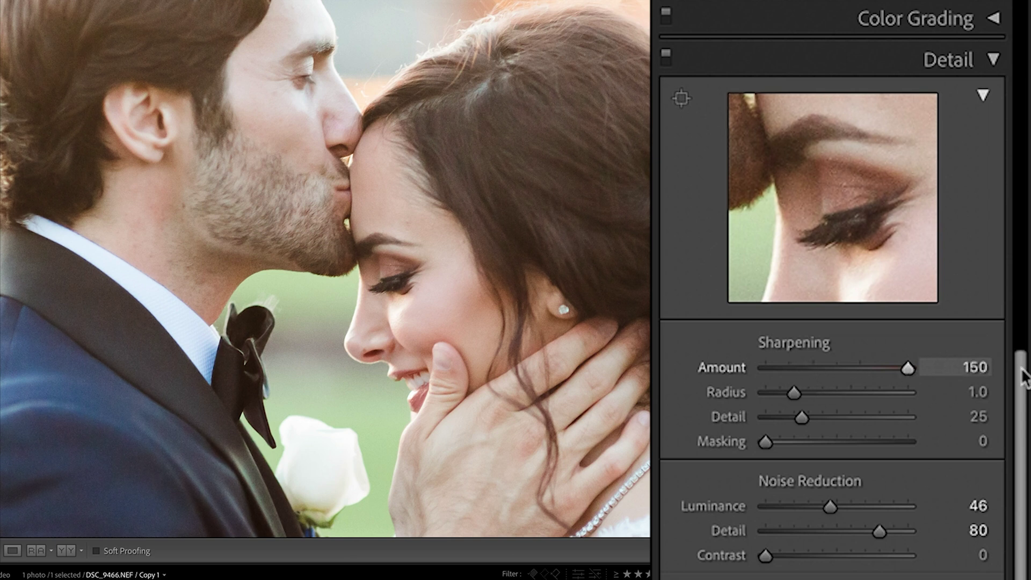
Push sharpening amount to 150 and compare radius extremes of 3.0 and 0.5 at the bride's eye
{"action": "left_click_drag", "start_coordinate": [1023, 374], "coordinate": [787, 371]}
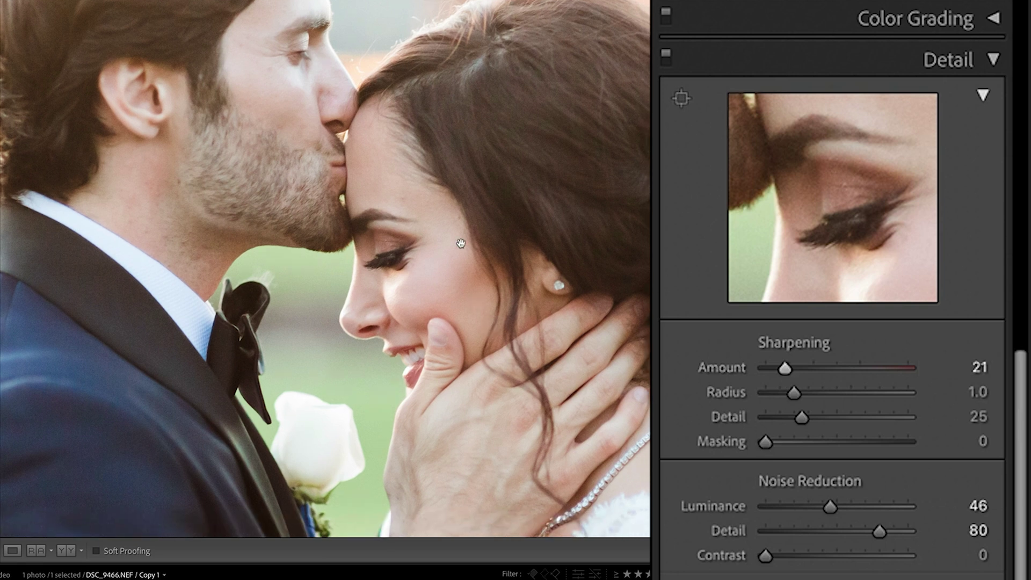
{"action": "left_click", "coordinate": [461, 244]}
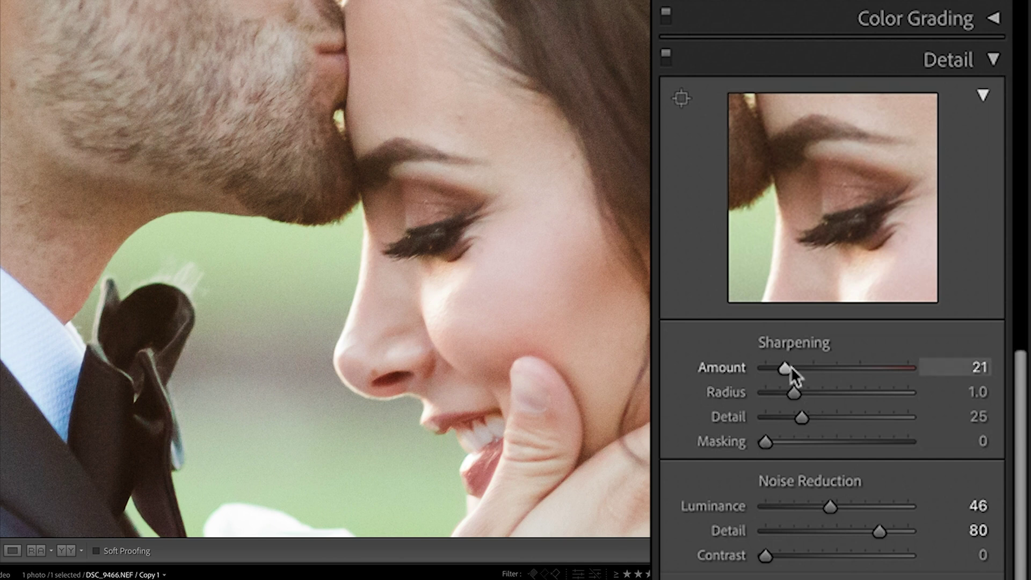
{"action": "left_click_drag", "start_coordinate": [785, 368], "coordinate": [908, 368]}
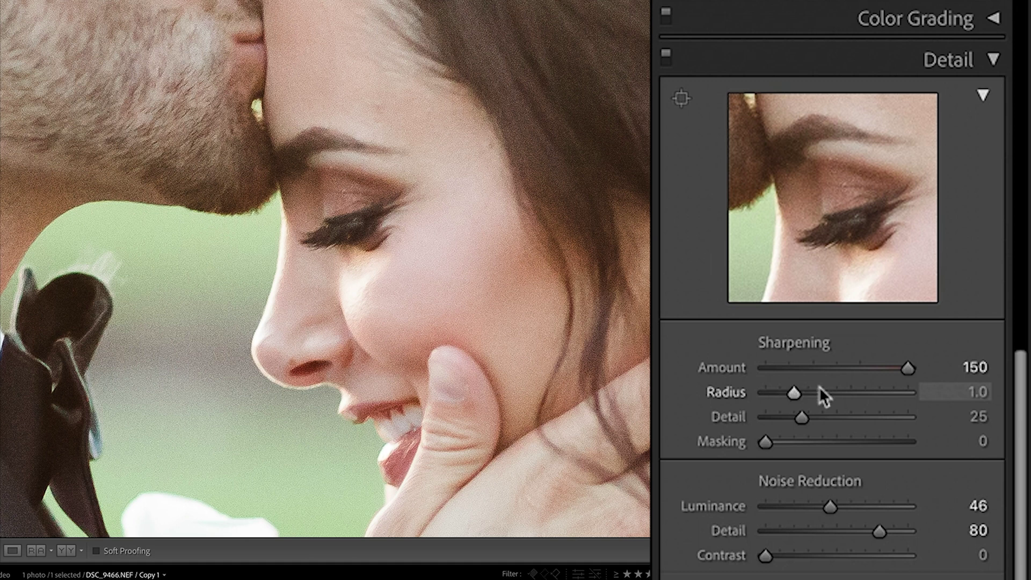
{"action": "left_click_drag", "start_coordinate": [821, 387], "coordinate": [909, 392]}
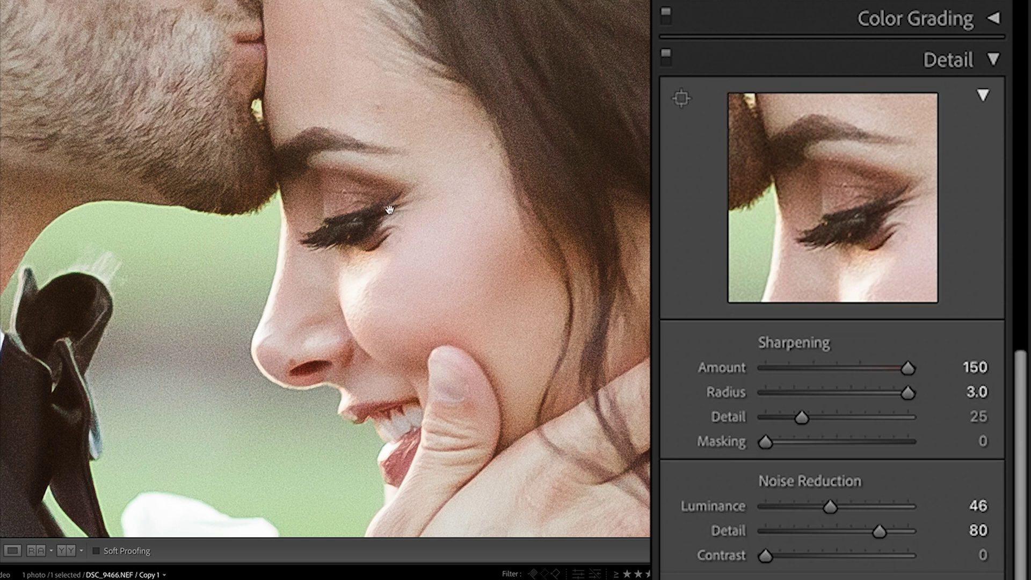
{"action": "left_click_drag", "start_coordinate": [902, 393], "coordinate": [607, 339]}
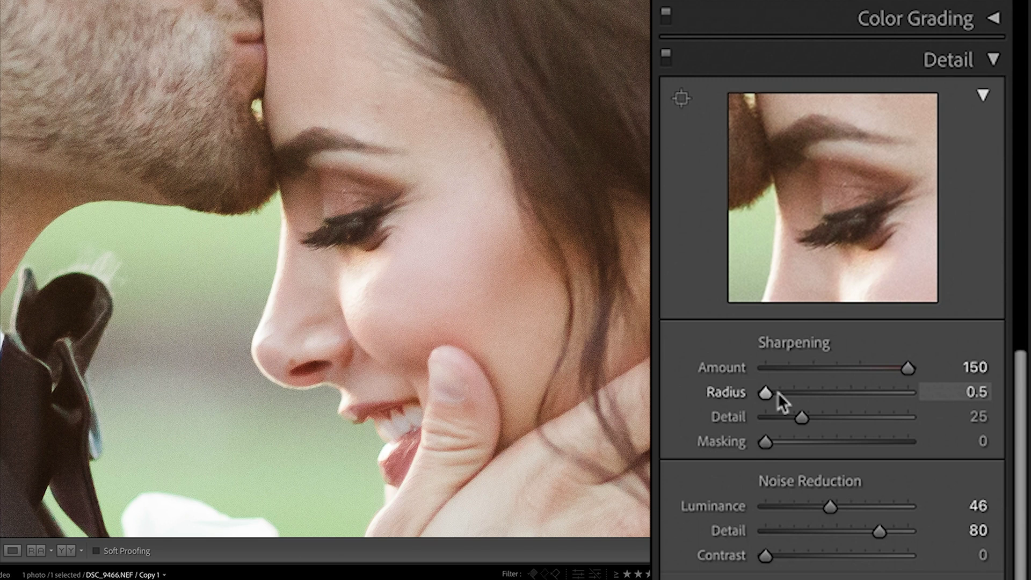
Settle sharpening radius at 1.4 and lower the amount to 61
{"action": "left_click_drag", "start_coordinate": [779, 398], "coordinate": [871, 398]}
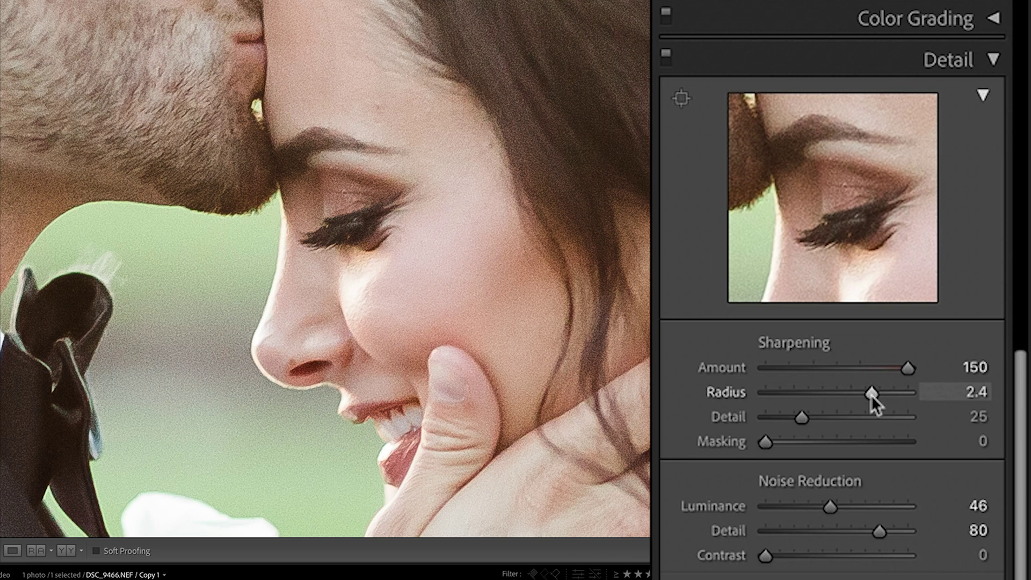
{"action": "left_click_drag", "start_coordinate": [871, 395], "coordinate": [804, 387]}
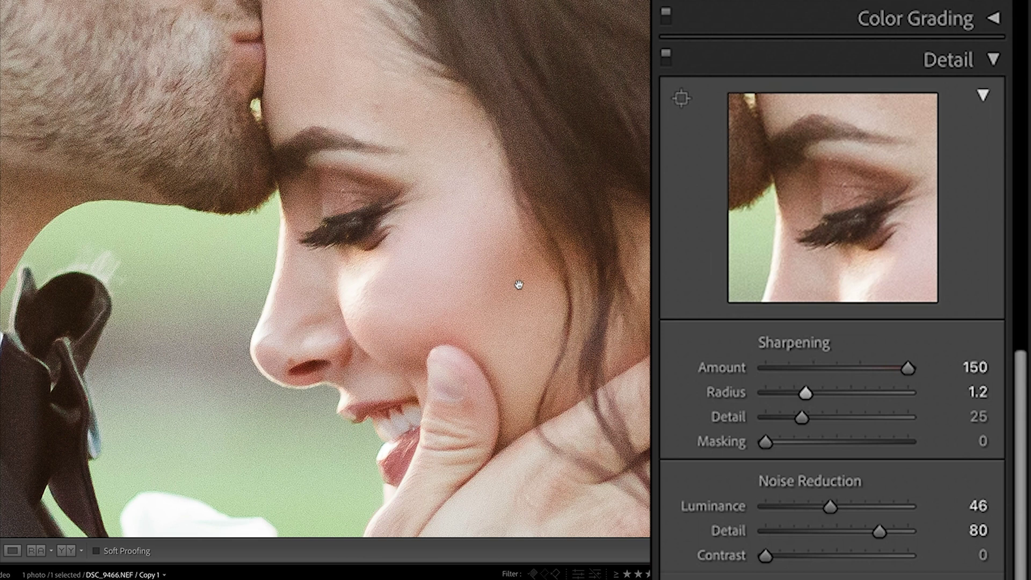
{"action": "left_click", "coordinate": [326, 265]}
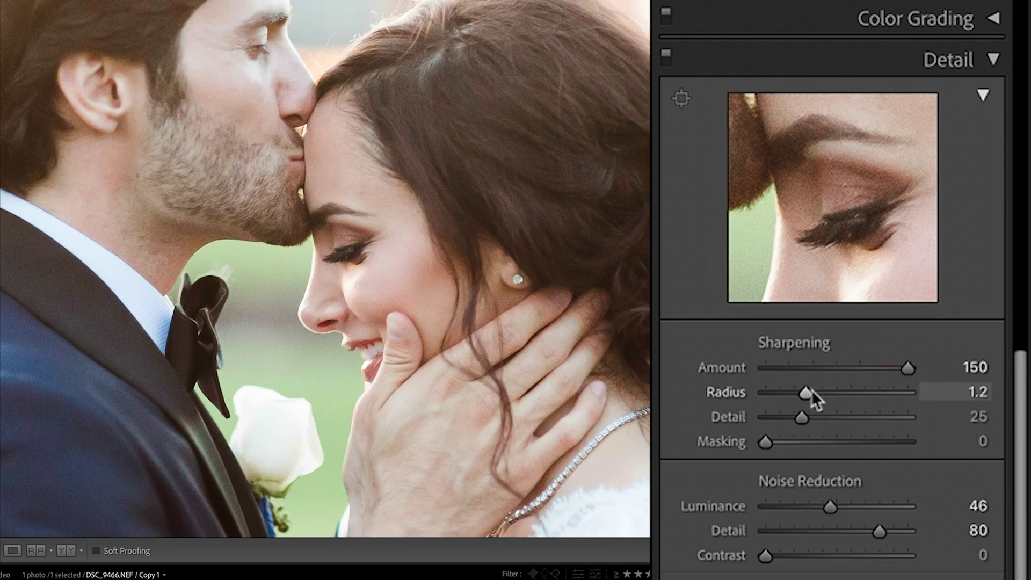
{"action": "left_click_drag", "start_coordinate": [812, 395], "coordinate": [823, 393]}
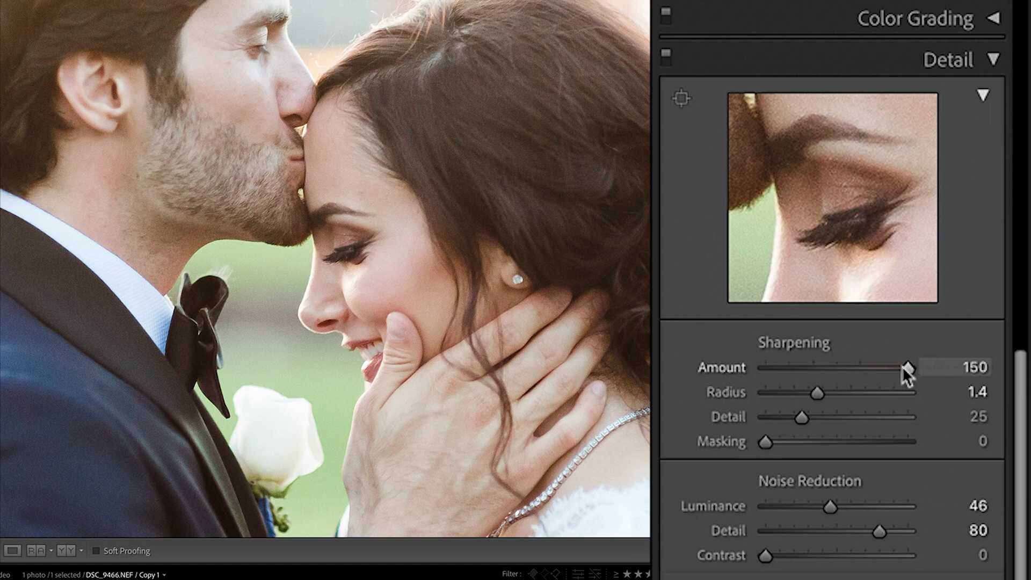
{"action": "left_click_drag", "start_coordinate": [906, 368], "coordinate": [818, 365]}
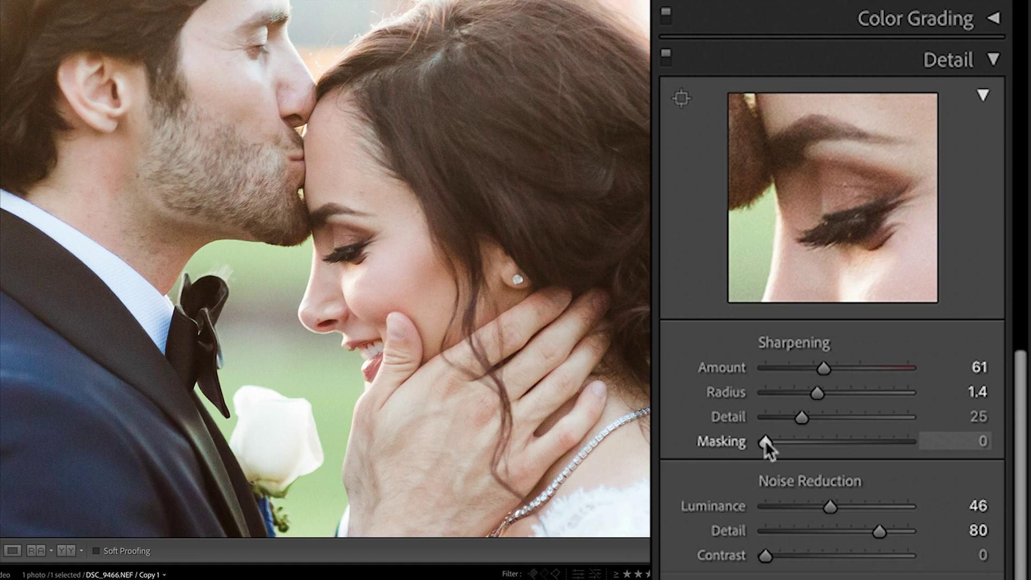
Raise sharpening Masking while previewing the edge mask, settling it at 80
{"action": "left_click_drag", "start_coordinate": [765, 440], "coordinate": [885, 447]}
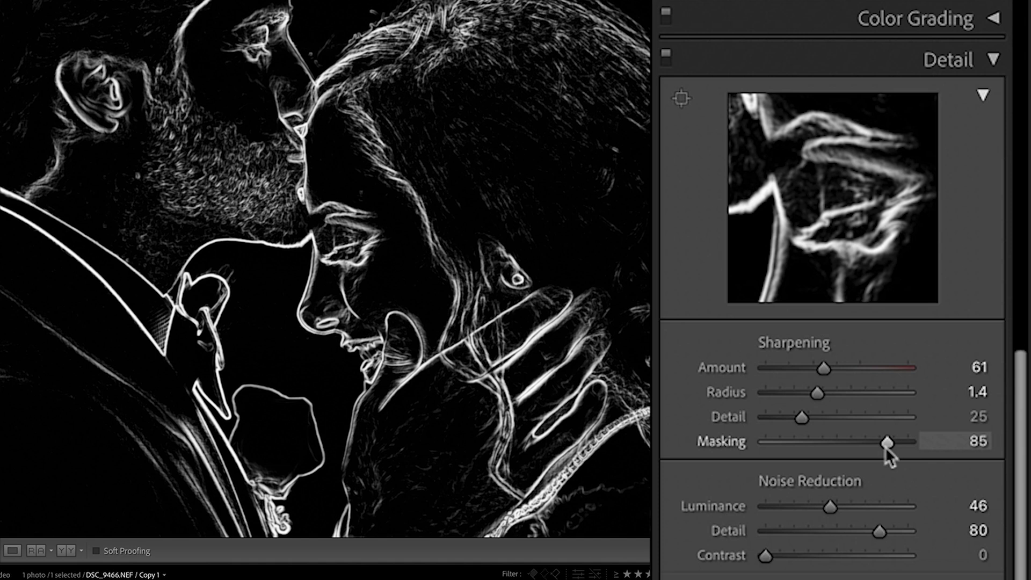
{"action": "left_click_drag", "start_coordinate": [885, 447], "coordinate": [883, 447]}
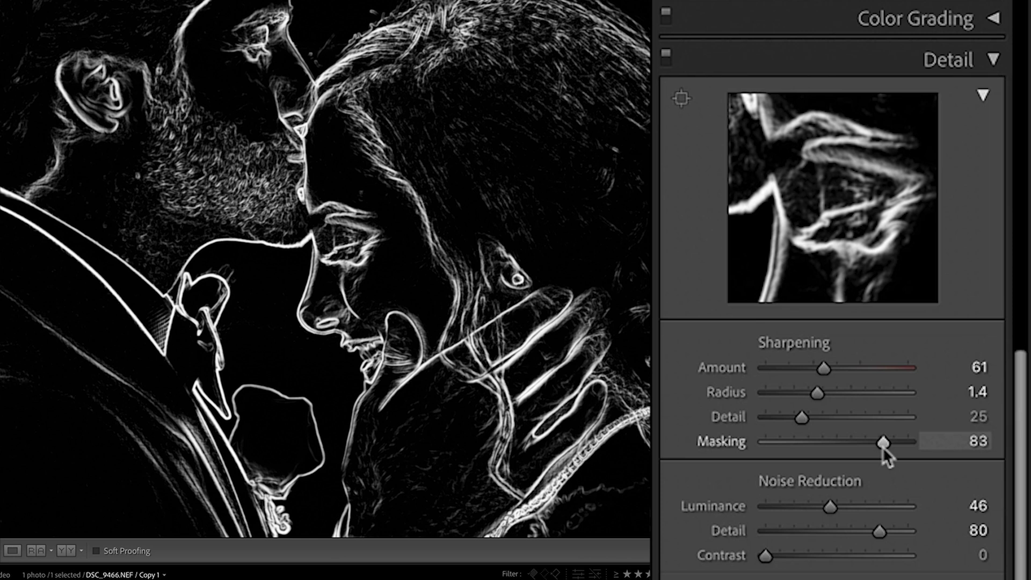
{"action": "mouse_move", "coordinate": [882, 446]}
{"action": "left_mouse_down"}
{"action": "mouse_move", "coordinate": [862, 441]}
{"action": "mouse_move", "coordinate": [881, 440]}
{"action": "left_mouse_up"}
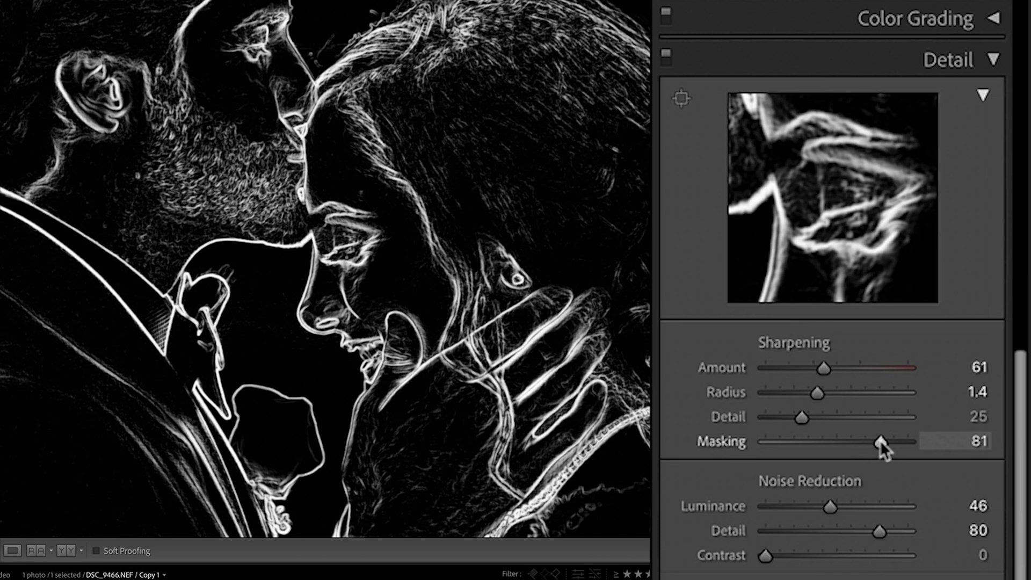
{"action": "left_click_drag", "start_coordinate": [881, 441], "coordinate": [879, 440]}
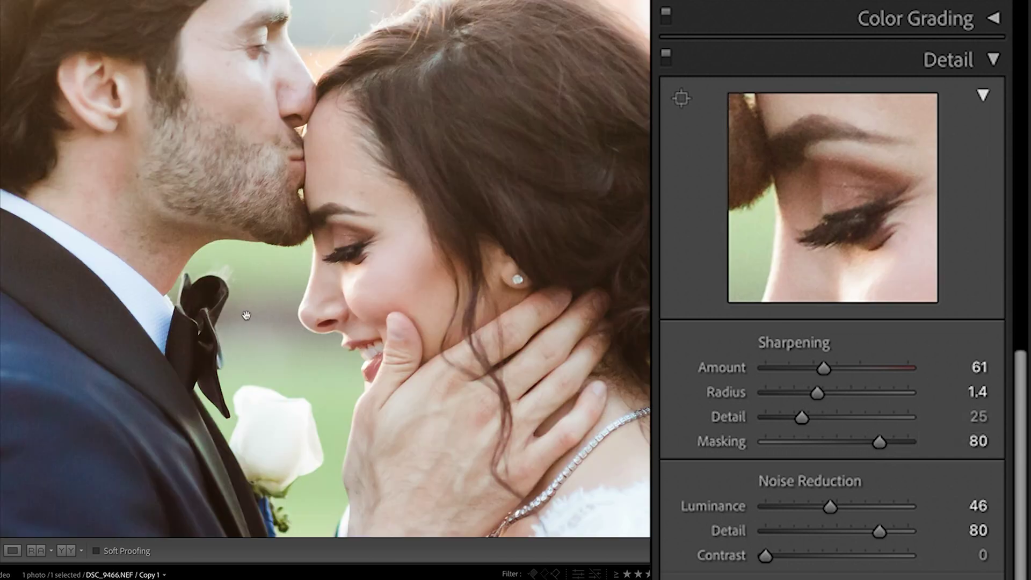
Zoom in on the bride's eye and set sharpening radius 1.6 and amount 65
{"action": "left_click", "coordinate": [341, 276]}
{"action": "left_click", "coordinate": [341, 276]}
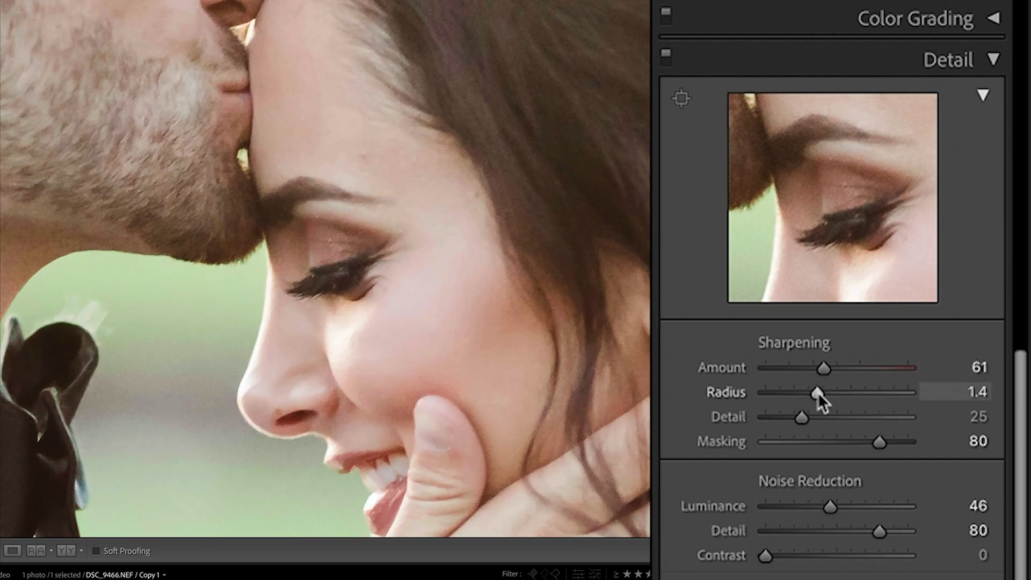
{"action": "left_click_drag", "start_coordinate": [817, 393], "coordinate": [829, 392]}
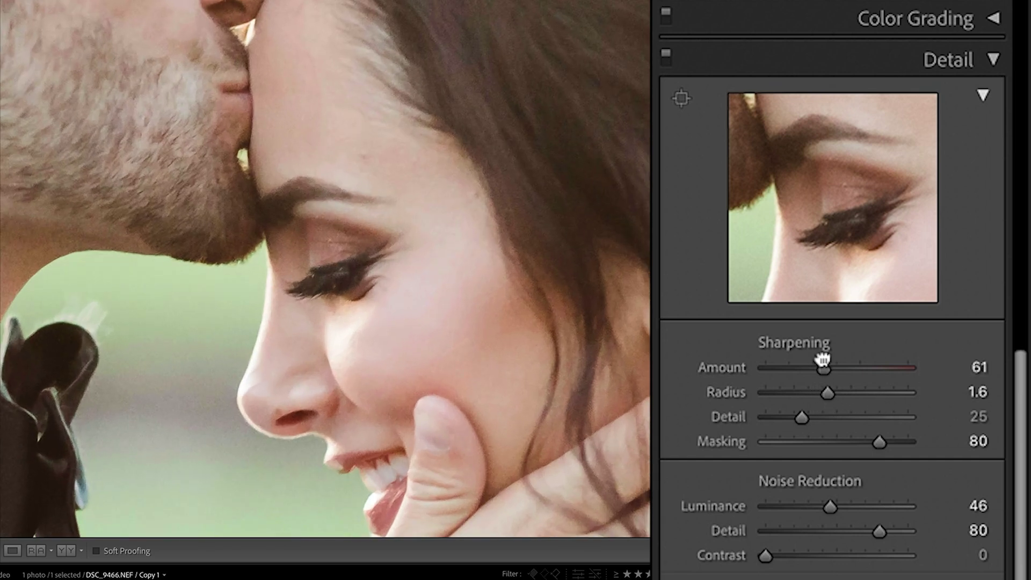
{"action": "key", "text": "Up"}
{"action": "key", "text": "Up"}
{"action": "key", "text": "Up"}
{"action": "key", "text": "Up"}
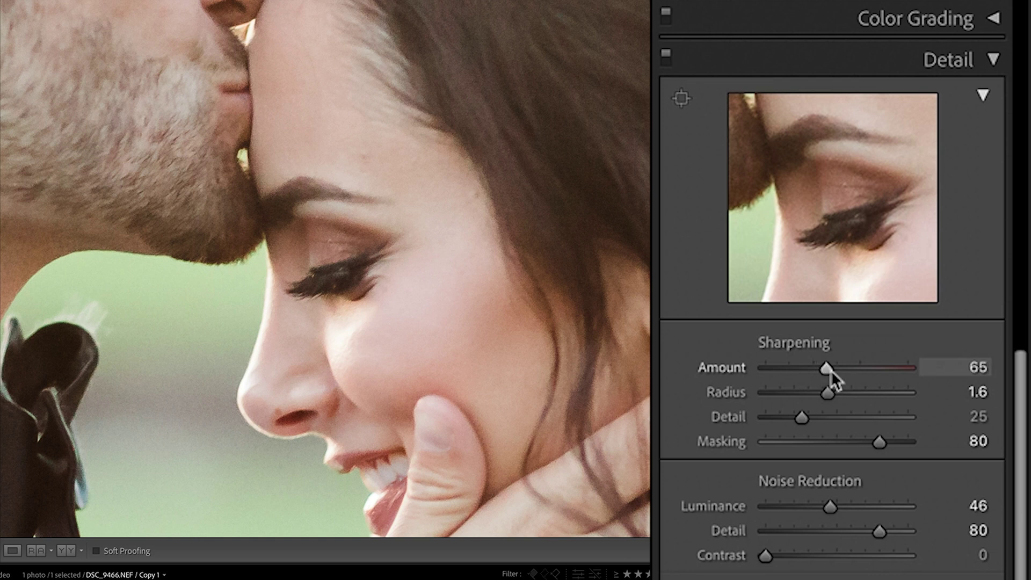
Frame a close-up of the couple's faces, lower luminance noise reduction to 36, then switch Detail off
{"action": "left_click", "coordinate": [443, 290]}
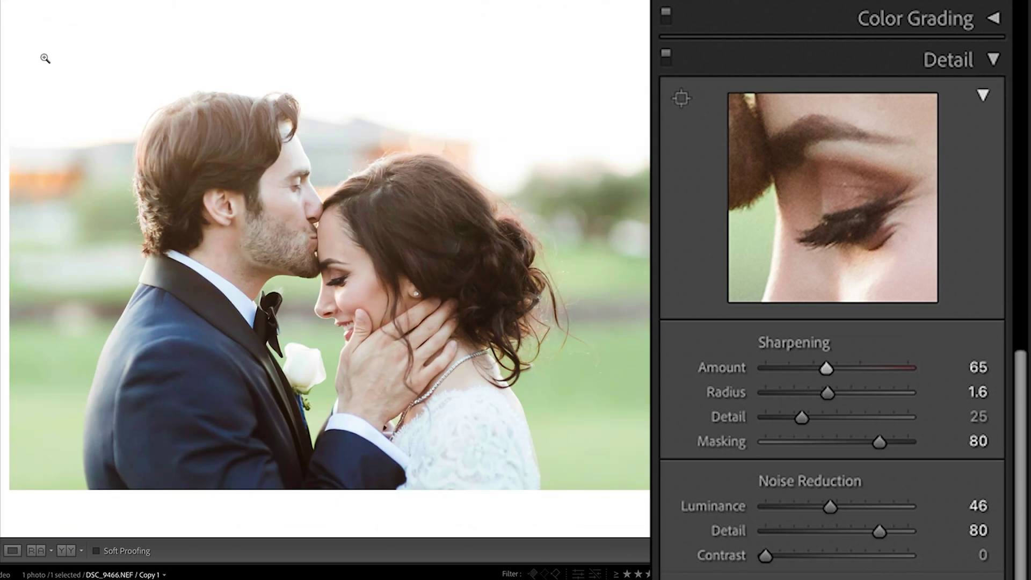
{"action": "left_click", "coordinate": [446, 293]}
{"action": "left_click_drag", "start_coordinate": [474, 255], "coordinate": [453, 290]}
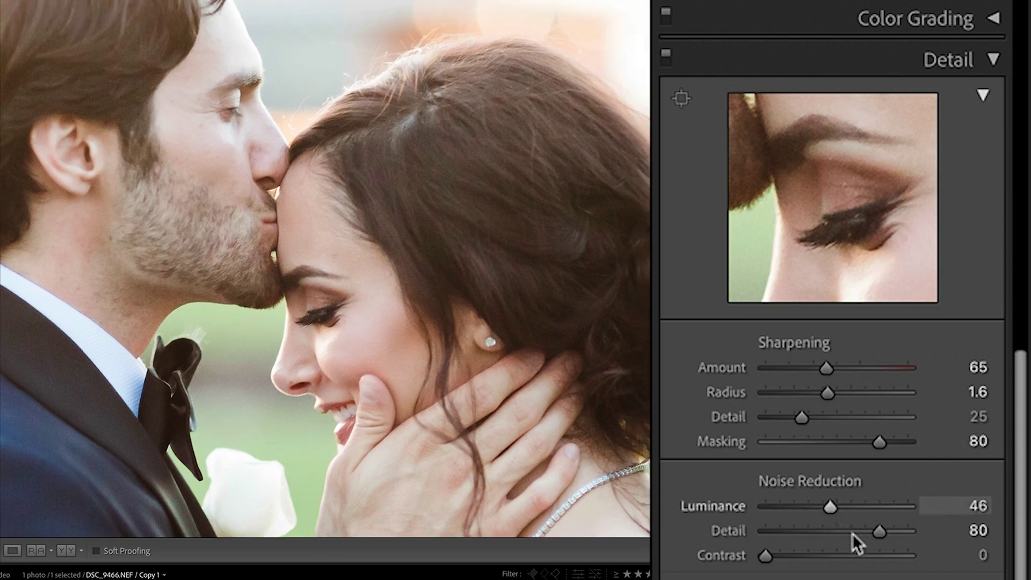
{"action": "left_click_drag", "start_coordinate": [830, 508], "coordinate": [814, 507]}
{"action": "mouse_move", "coordinate": [527, 394]}
{"action": "left_mouse_down"}
{"action": "mouse_move", "coordinate": [562, 354]}
{"action": "mouse_move", "coordinate": [575, 402]}
{"action": "mouse_move", "coordinate": [536, 385]}
{"action": "left_mouse_up"}
{"action": "scroll", "coordinate": [832, 268], "scroll_direction": "down", "scroll_amount": 1}
{"action": "left_click", "coordinate": [666, 22]}
Switch the Detail adjustments back on and bring the Effects panel's Grain settings into view
{"action": "left_click", "coordinate": [666, 21]}
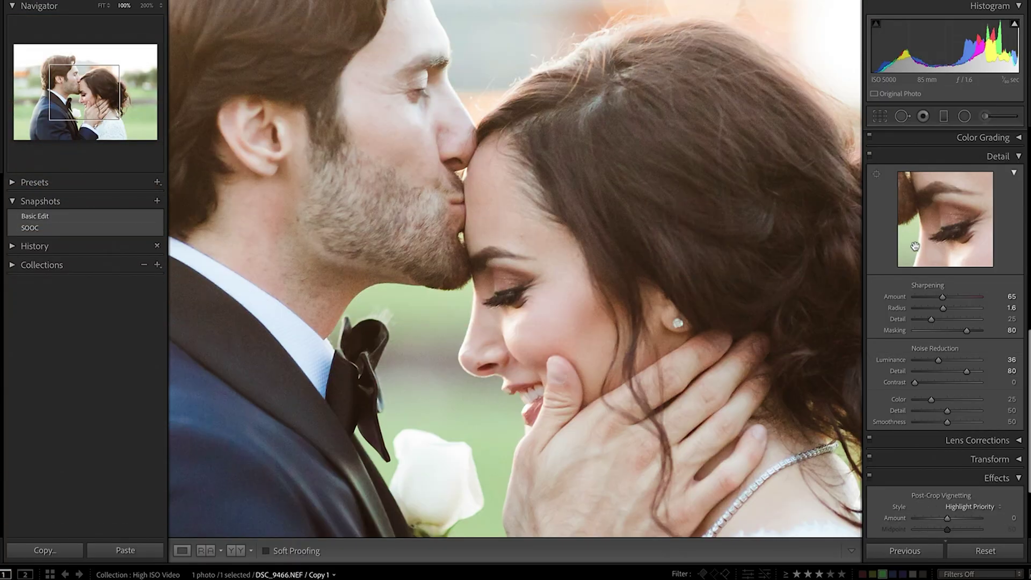
{"action": "scroll", "coordinate": [916, 255], "scroll_direction": "down", "scroll_amount": 4}
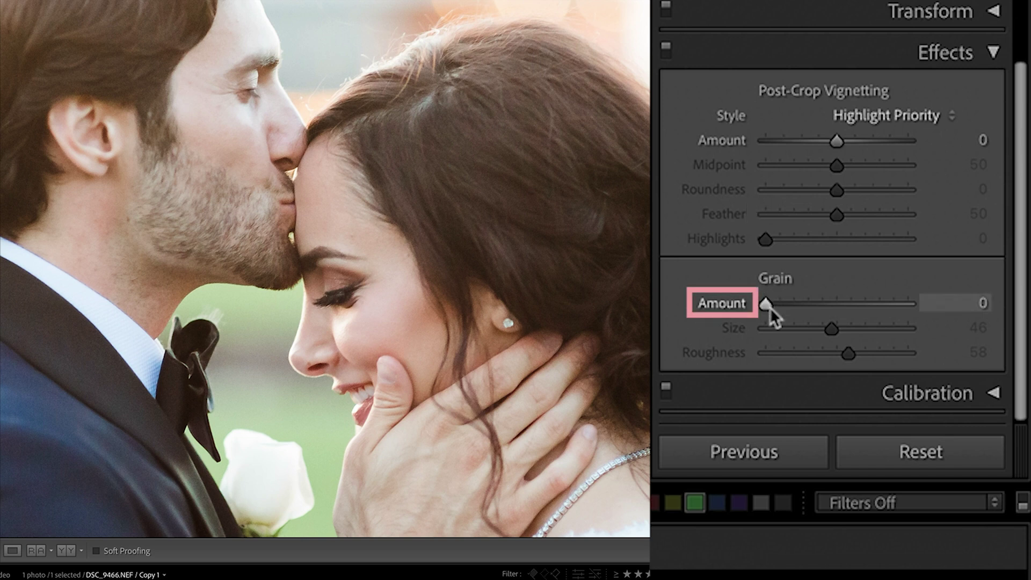
Try several grain amounts and sizes, then settle on grain amount 15, size 45, roughness 58
{"action": "left_click_drag", "start_coordinate": [772, 307], "coordinate": [806, 304]}
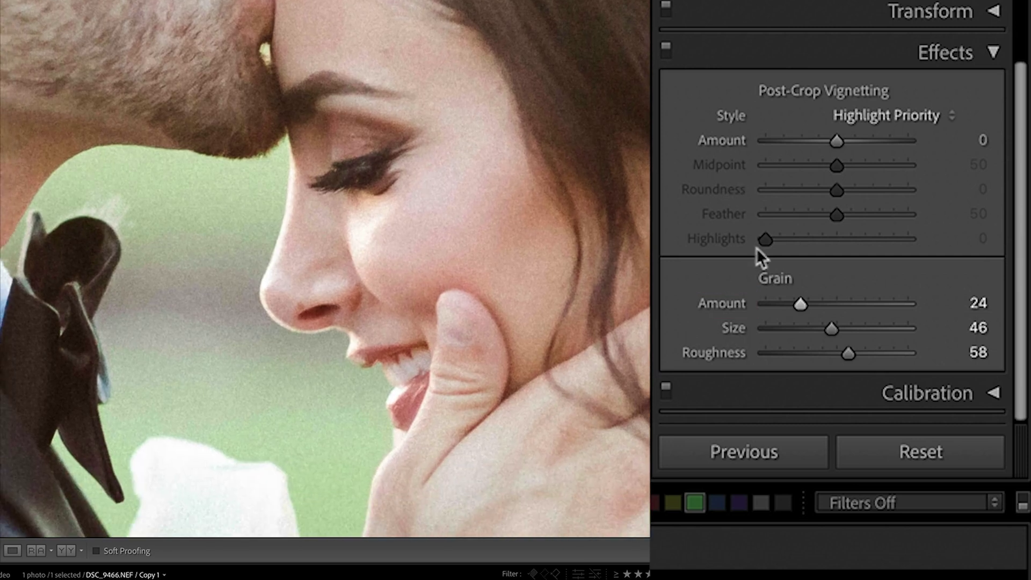
{"action": "left_click_drag", "start_coordinate": [830, 328], "coordinate": [757, 329]}
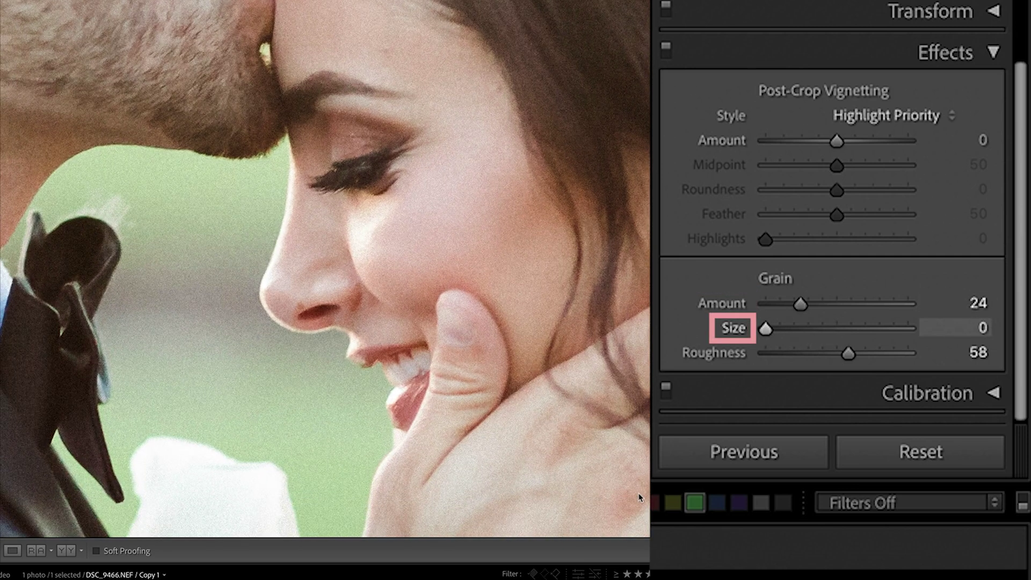
{"action": "left_click_drag", "start_coordinate": [783, 302], "coordinate": [762, 304]}
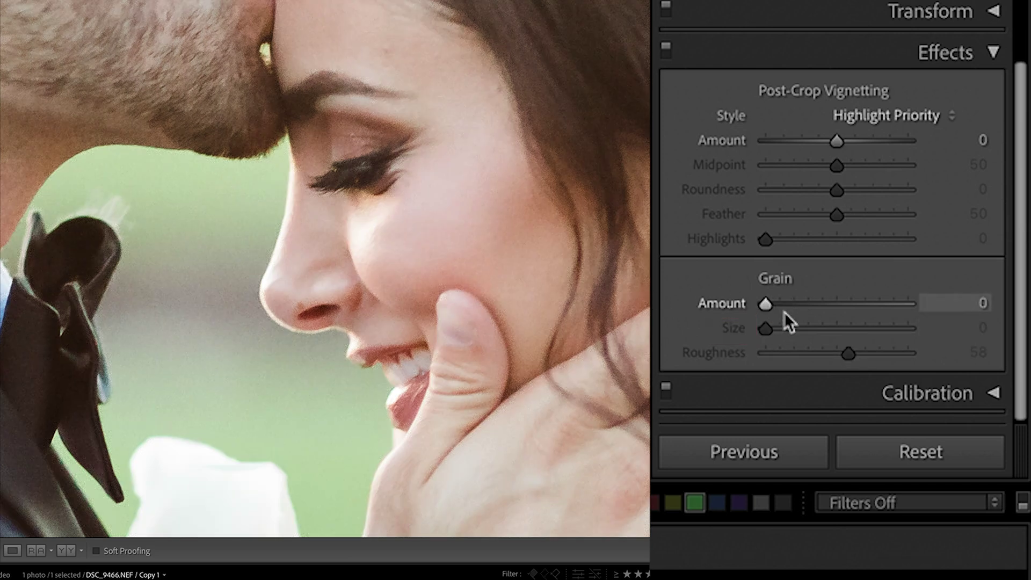
{"action": "mouse_move", "coordinate": [784, 304]}
{"action": "left_mouse_down"}
{"action": "mouse_move", "coordinate": [818, 303]}
{"action": "mouse_move", "coordinate": [804, 305]}
{"action": "left_mouse_up"}
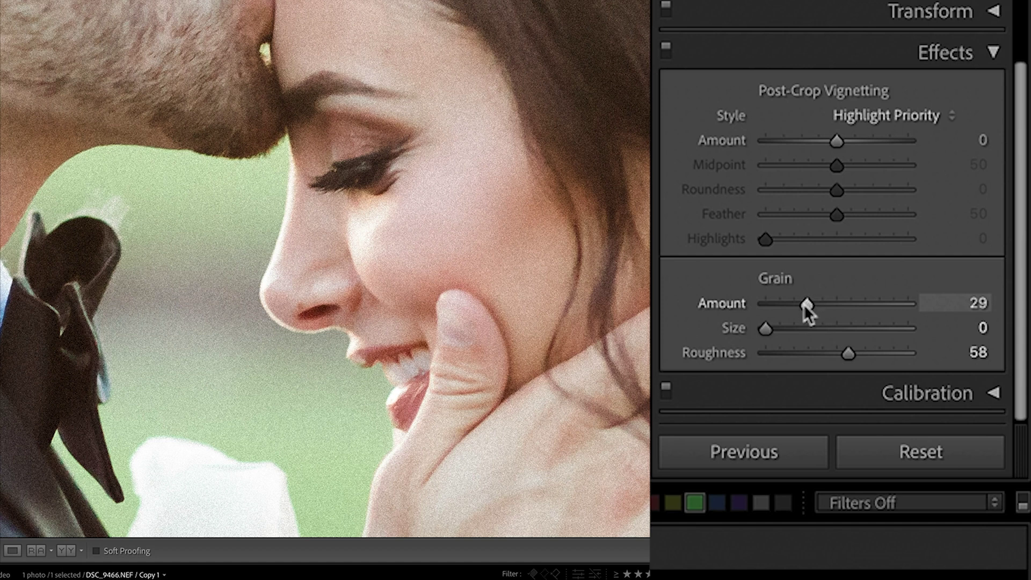
{"action": "mouse_move", "coordinate": [804, 303]}
{"action": "left_mouse_down"}
{"action": "mouse_move", "coordinate": [762, 304]}
{"action": "mouse_move", "coordinate": [829, 300]}
{"action": "mouse_move", "coordinate": [789, 299]}
{"action": "mouse_move", "coordinate": [768, 327]}
{"action": "mouse_move", "coordinate": [841, 326]}
{"action": "mouse_move", "coordinate": [792, 304]}
{"action": "mouse_move", "coordinate": [810, 304]}
{"action": "left_mouse_up"}
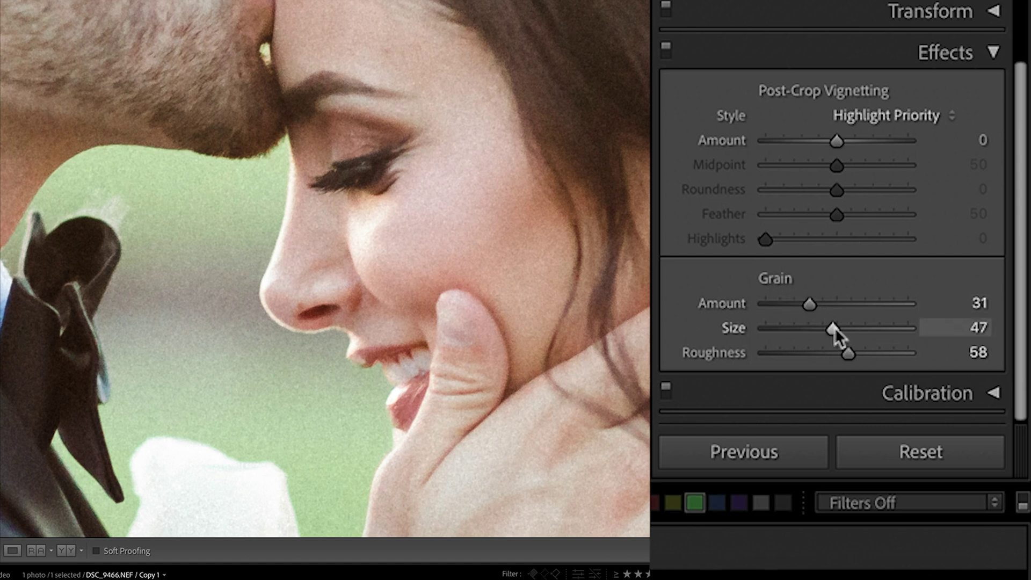
{"action": "left_click_drag", "start_coordinate": [835, 328], "coordinate": [833, 328]}
{"action": "left_click_drag", "start_coordinate": [834, 328], "coordinate": [788, 307]}
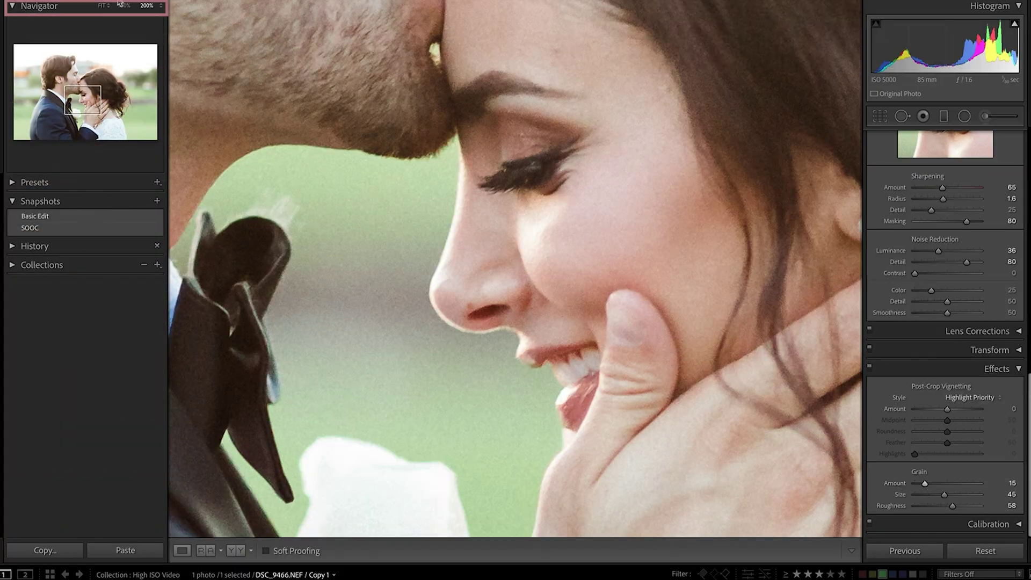
View the couple at 100% and switch the Effects grain off and back on to compare
{"action": "left_click", "coordinate": [122, 6]}
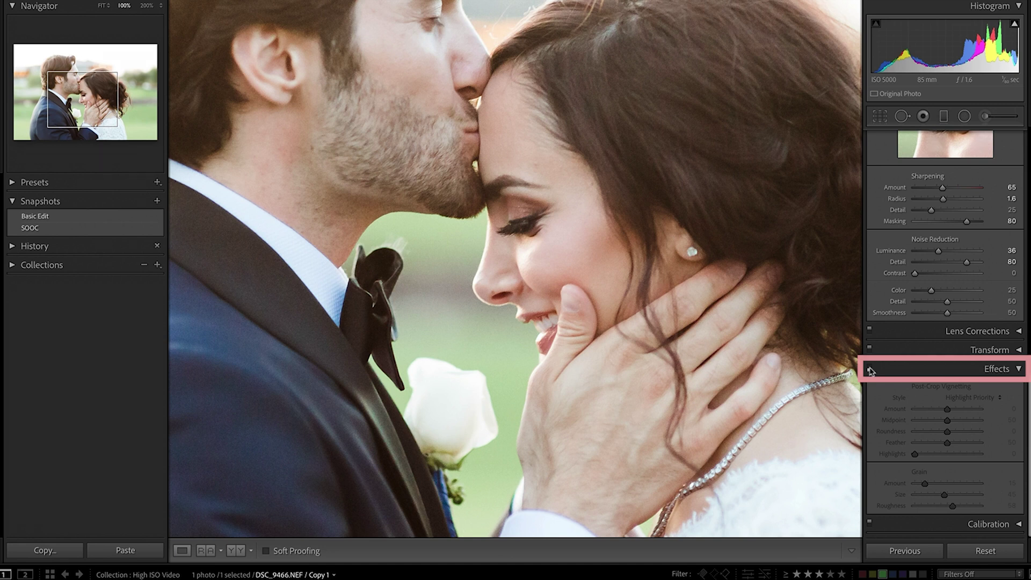
{"action": "left_click", "coordinate": [870, 368]}
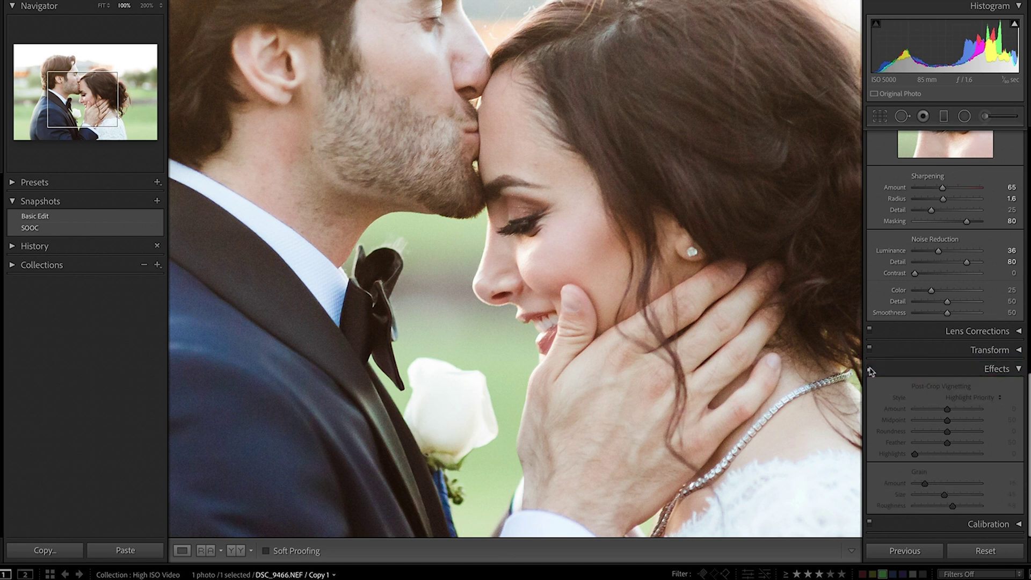
{"action": "left_click", "coordinate": [870, 369]}
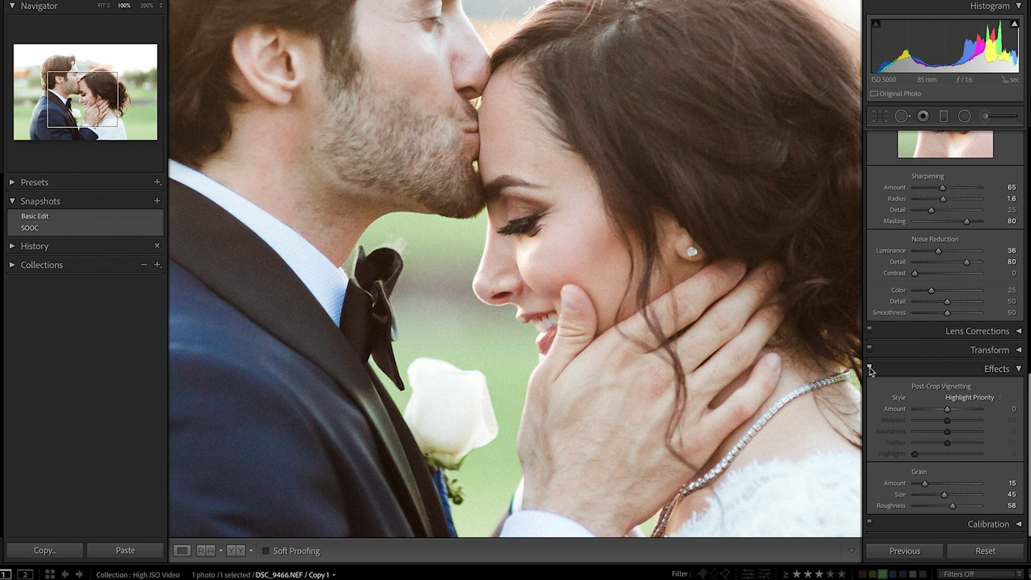